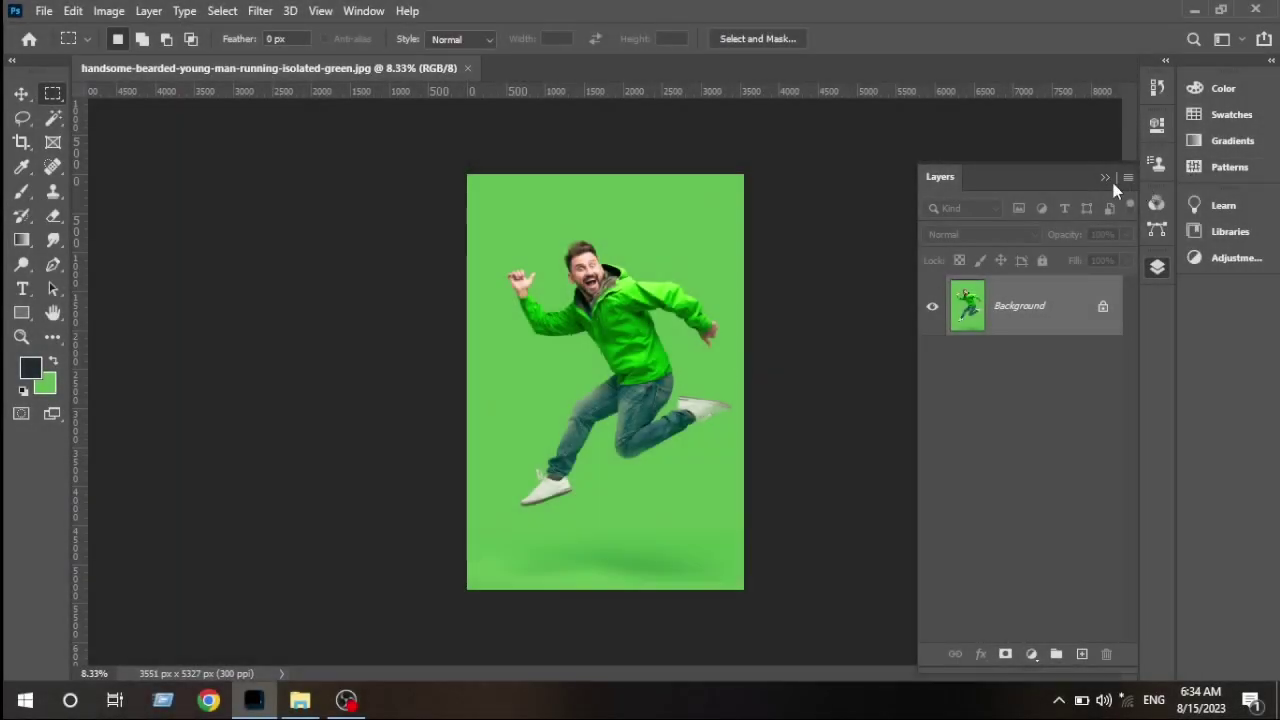
# Crop outward on both sides to widen the canvas to 8469 x 5327 px, extending the green backdrop
pyautogui.click(1105, 177)
pyautogui.click(21, 141)
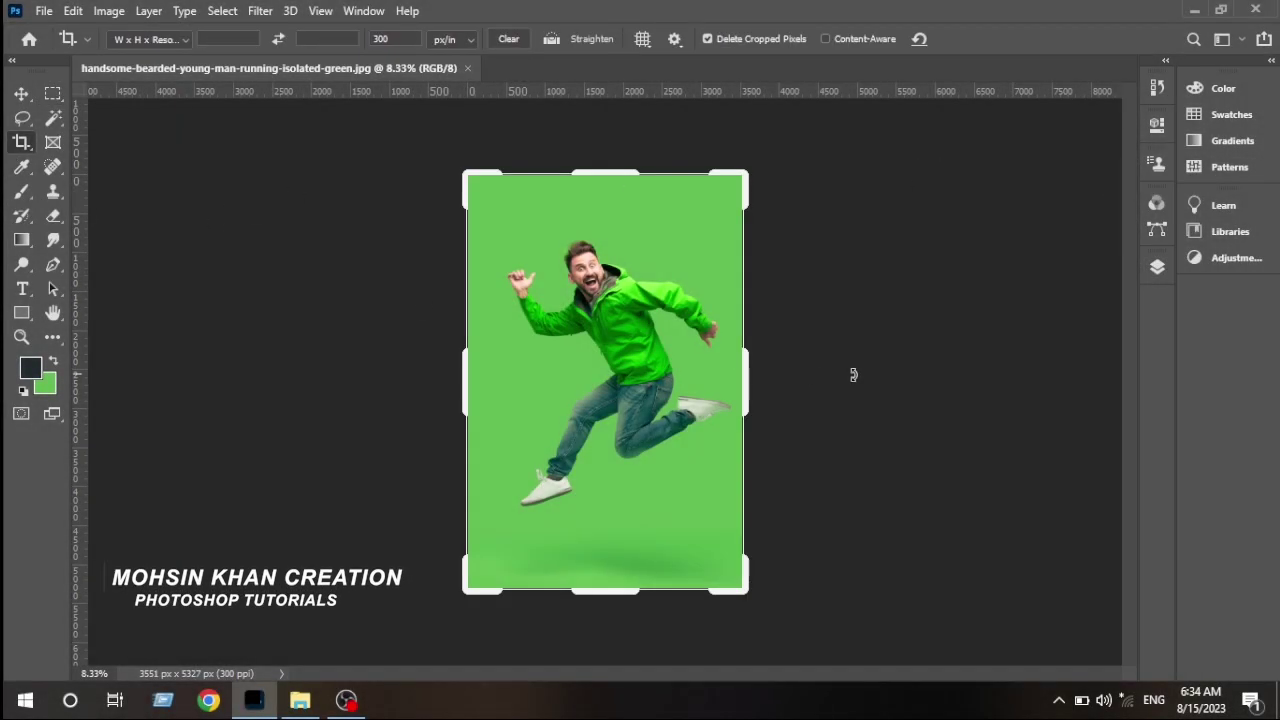
pyautogui.moveTo(751, 375); pyautogui.dragTo(857, 372)
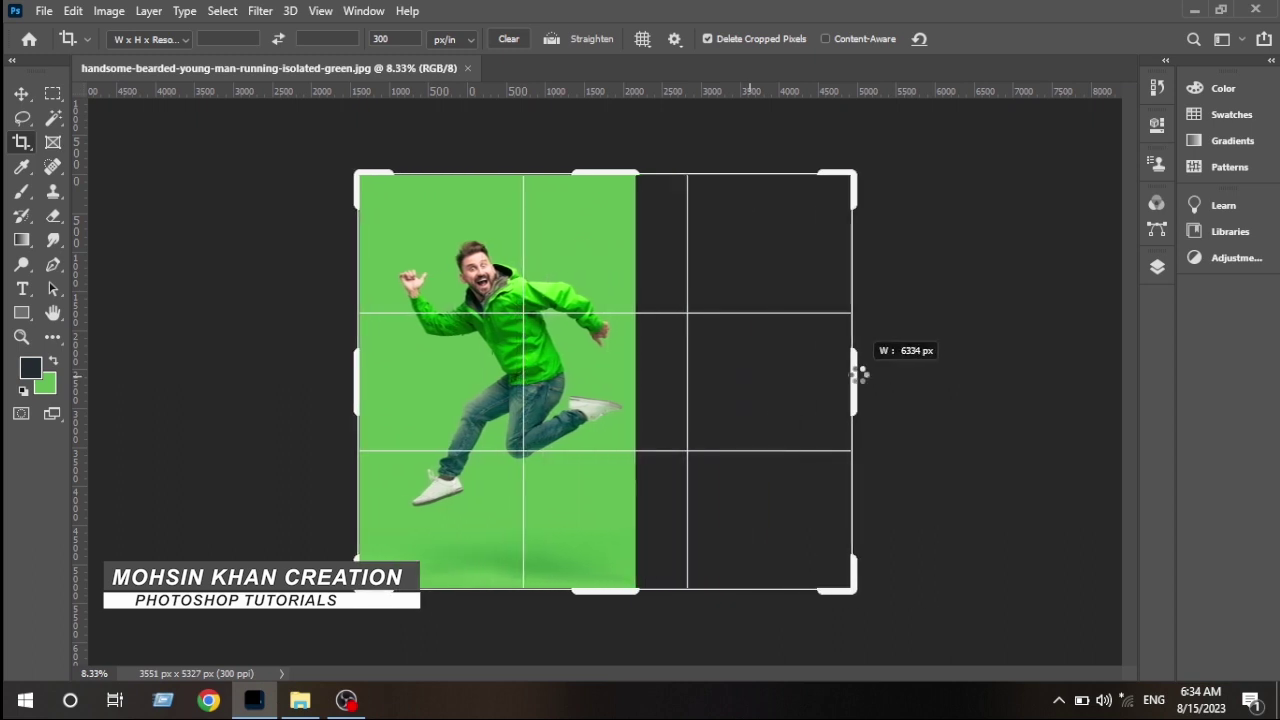
pyautogui.moveTo(358, 375); pyautogui.dragTo(275, 375)
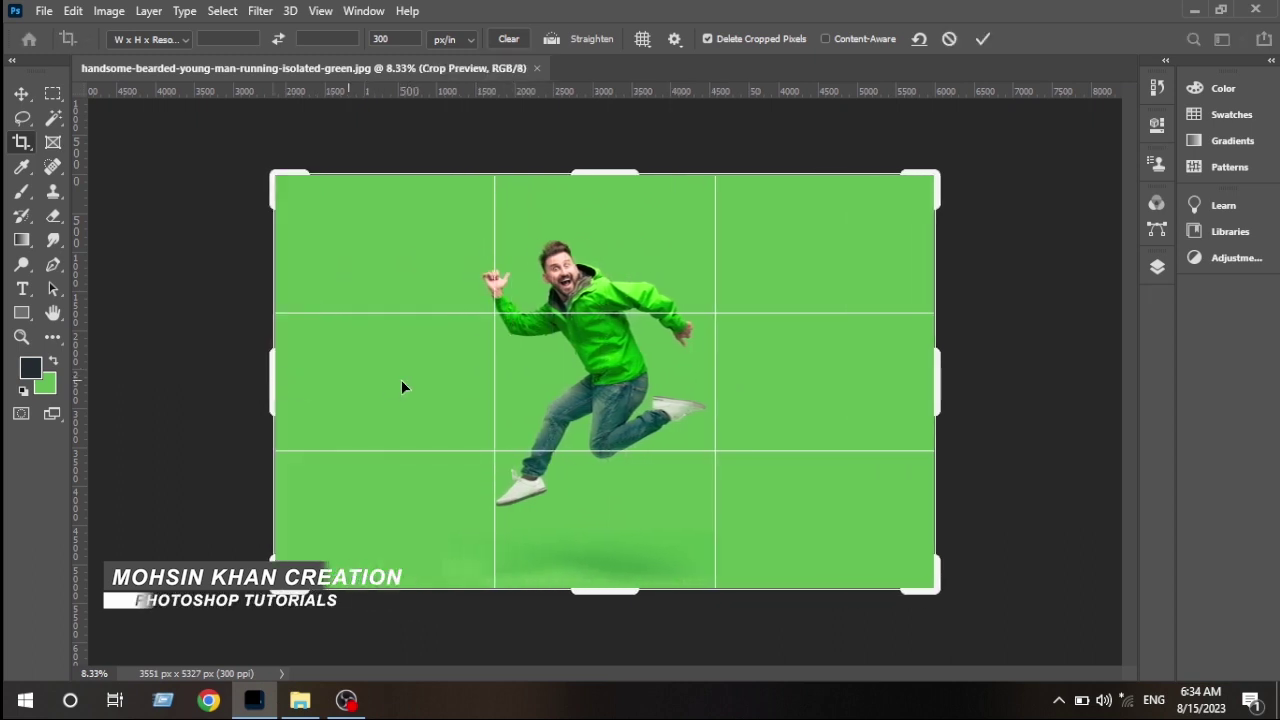
pyautogui.click(991, 35)
pyautogui.scroll(2, 587, 358)
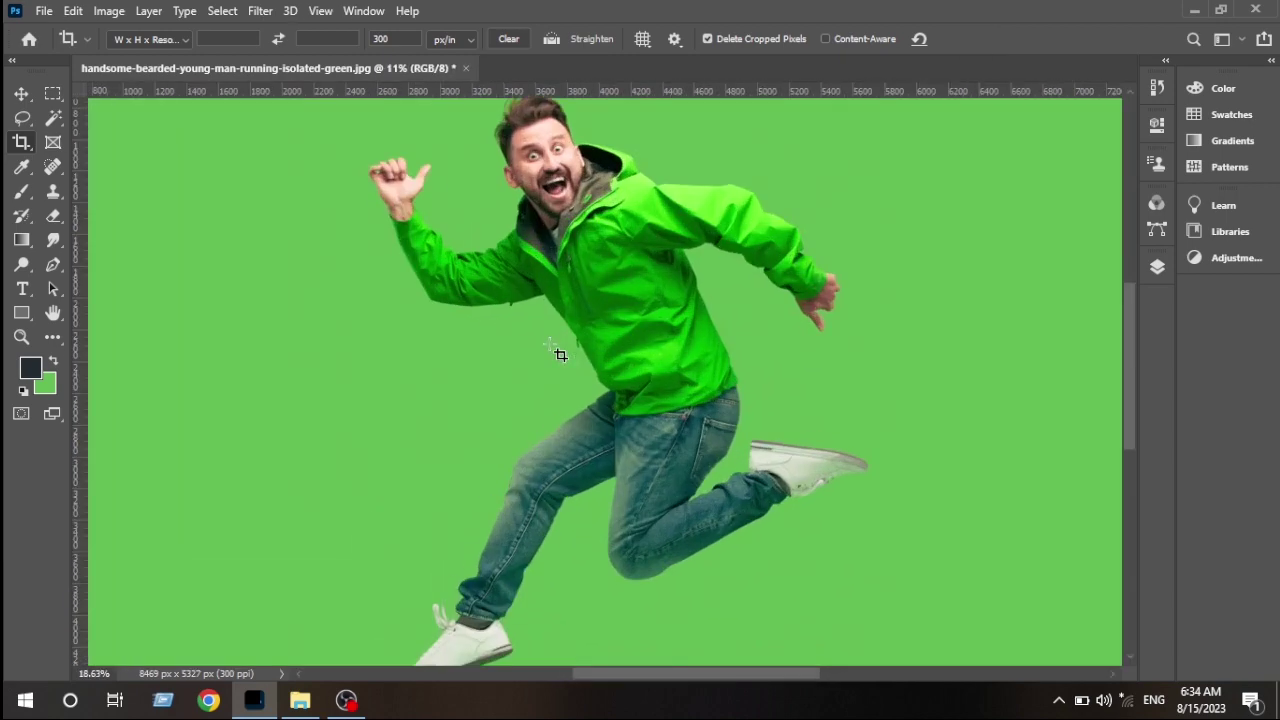
pyautogui.scroll(2, 560, 350)
pyautogui.scroll(2, 580, 330)
pyautogui.scroll(-1, 590, 320)
pyautogui.scroll(-2, 587, 318)
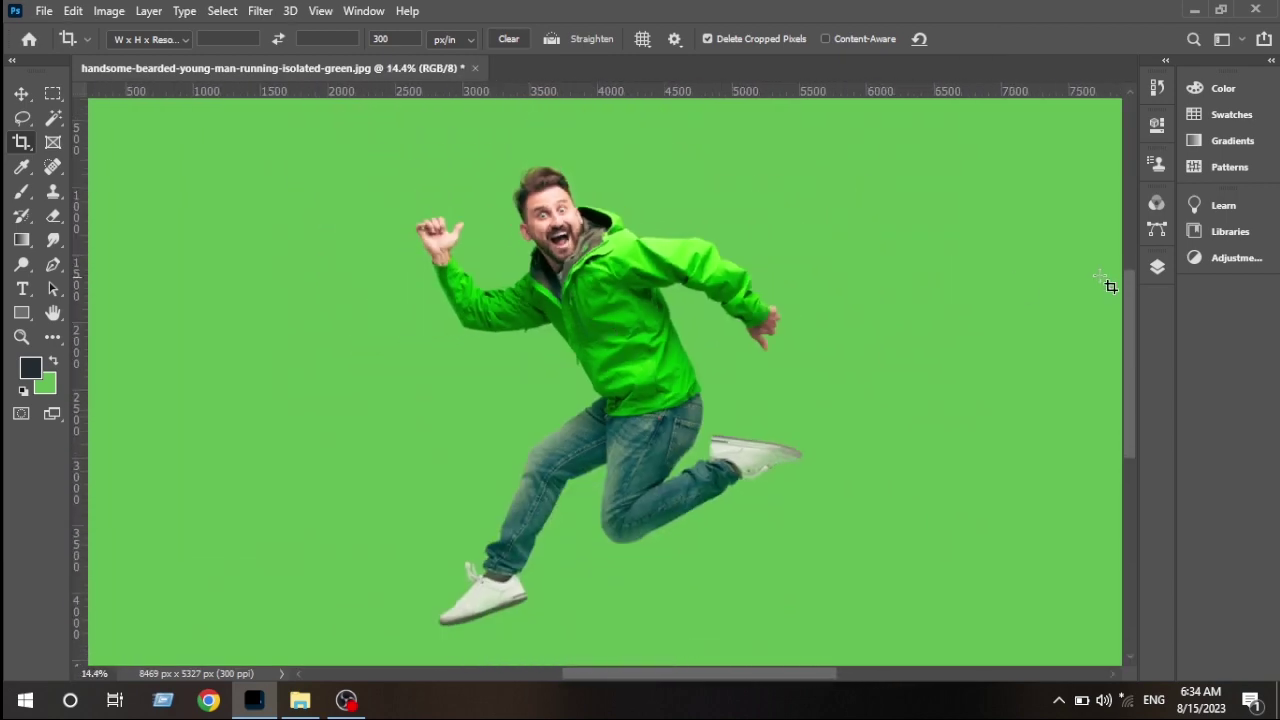
# Select the man with Select > Subject and copy him onto a new Layer 1
pyautogui.click(1155, 268)
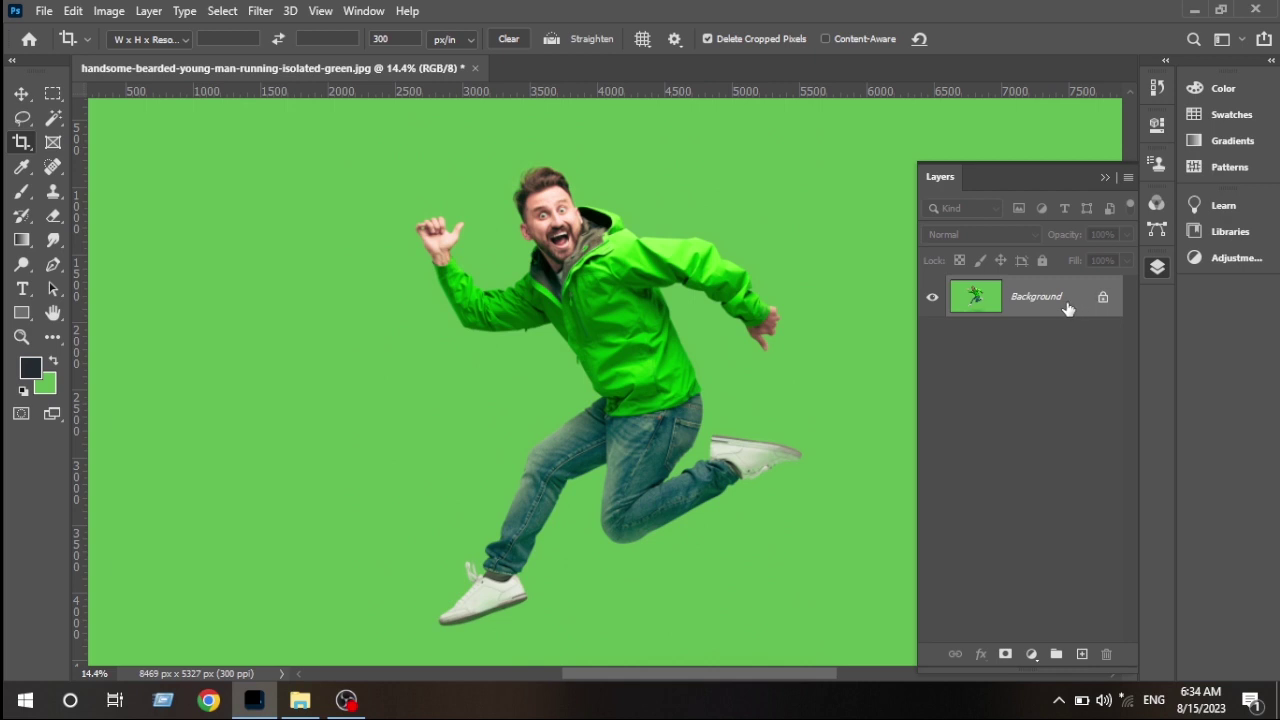
pyautogui.click(222, 10)
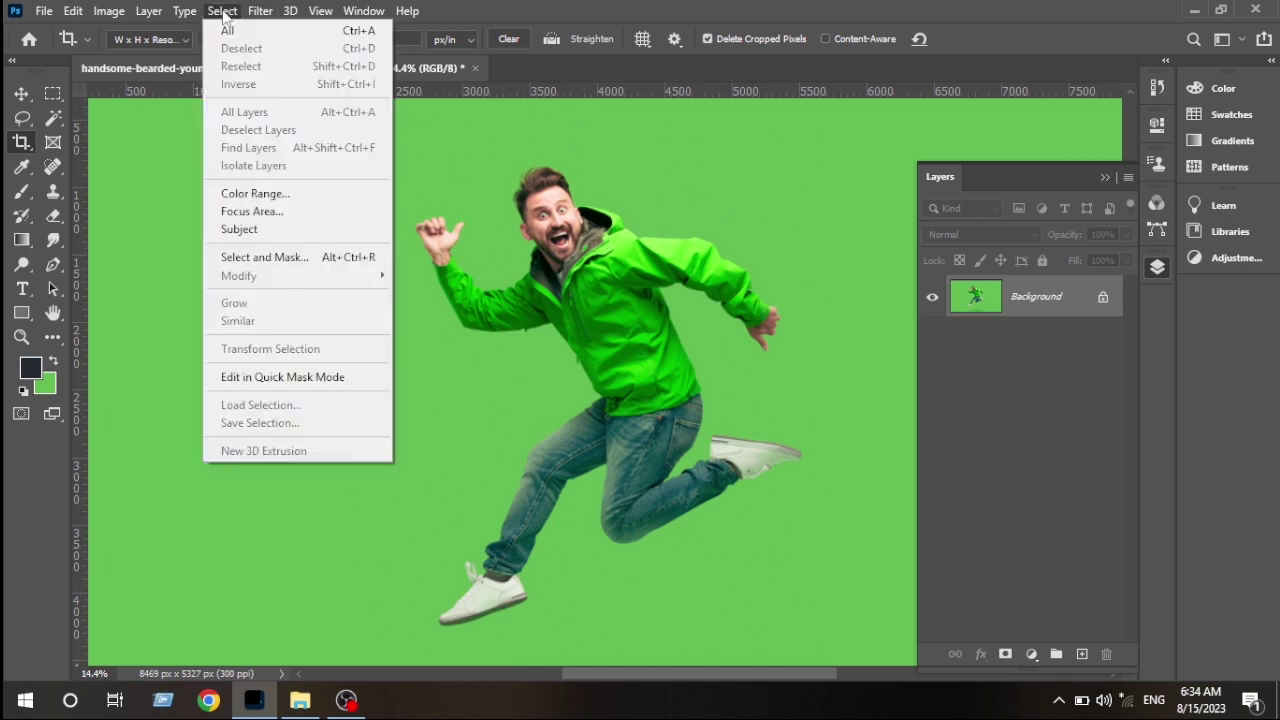
pyautogui.click(240, 229)
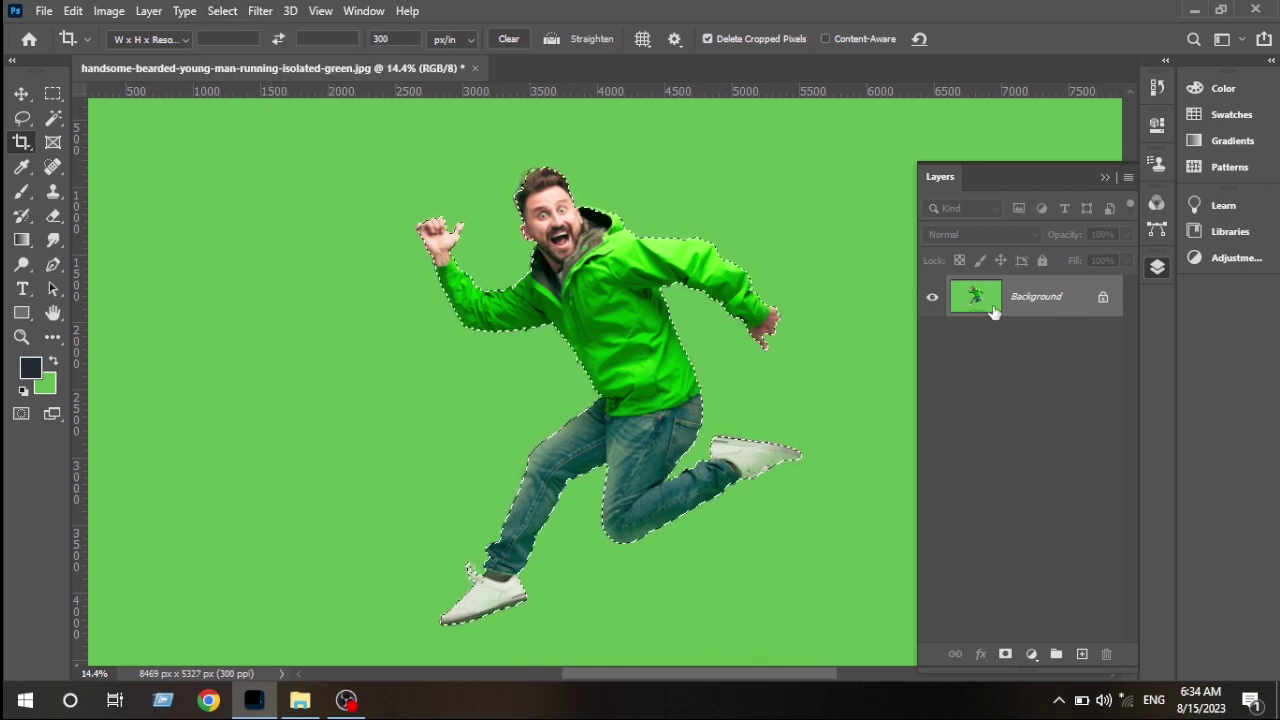
pyautogui.hotkey('ctrl', 'j')
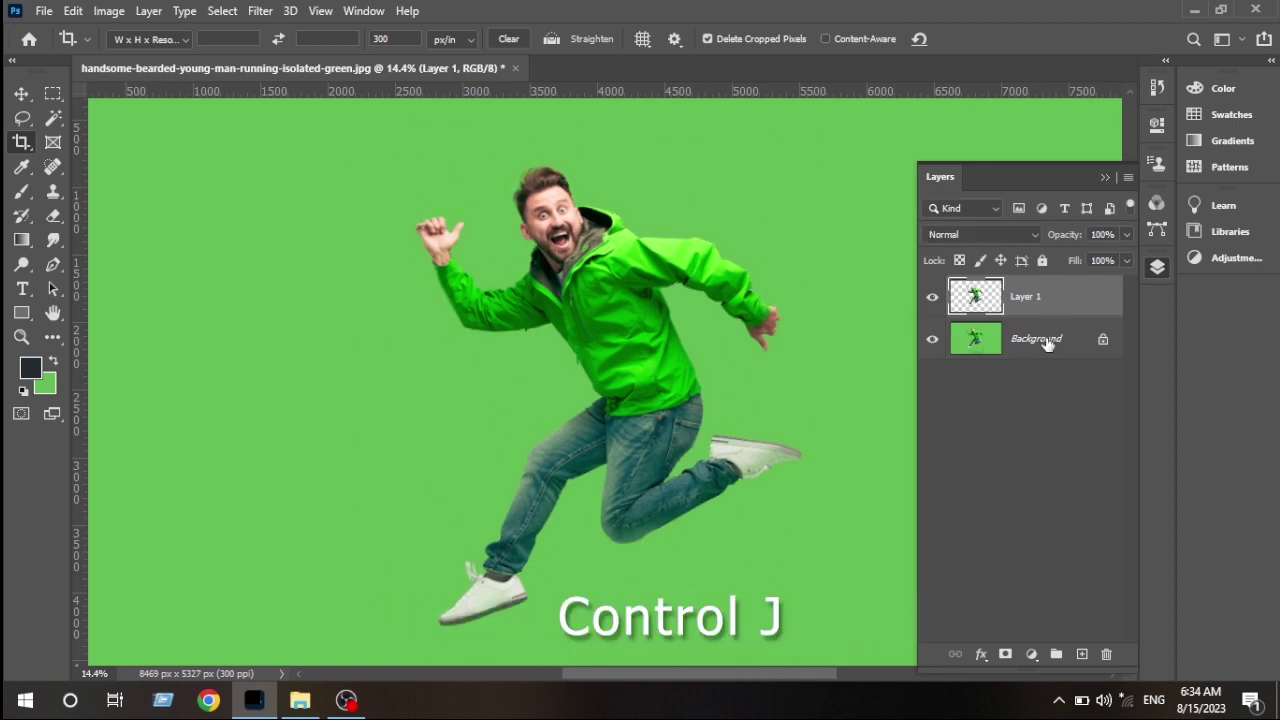
# Fill the Background layer with a green background colour, toggling Layer 1 to check it
pyautogui.click(1048, 339)
pyautogui.scroll(-1, 594, 374)
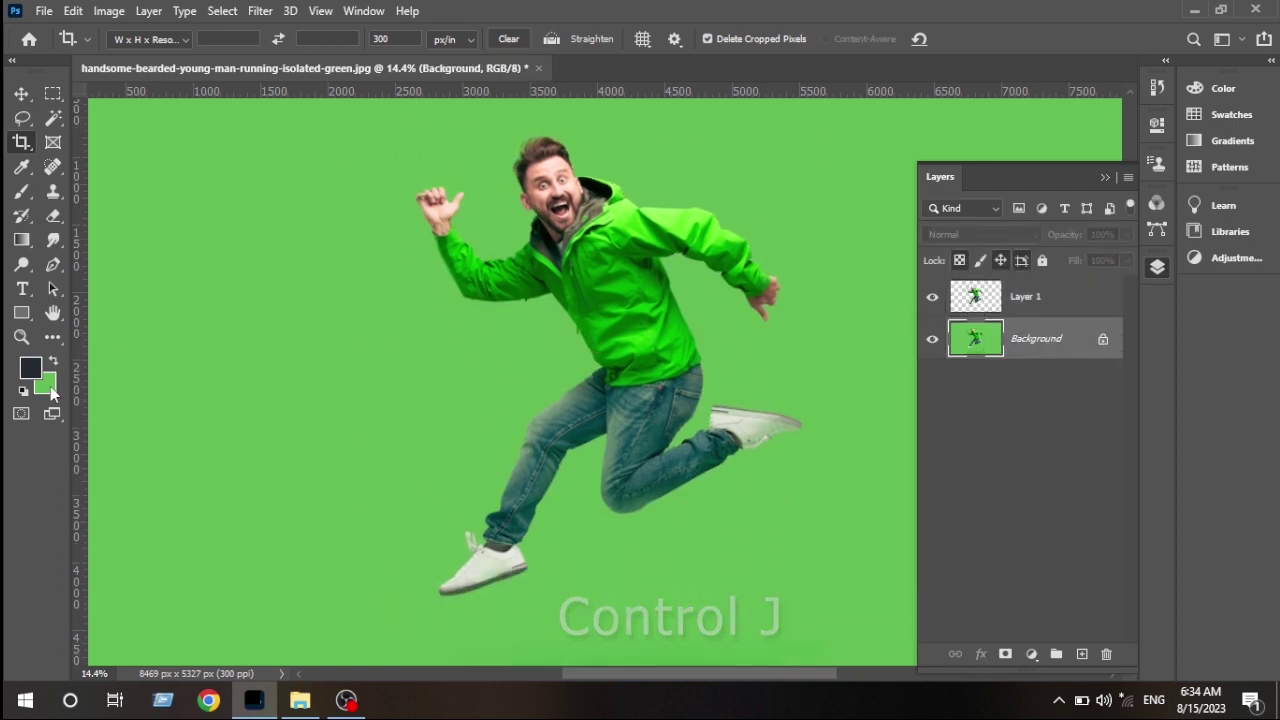
pyautogui.click(45, 385)
pyautogui.click(1016, 297)
pyautogui.press('c')
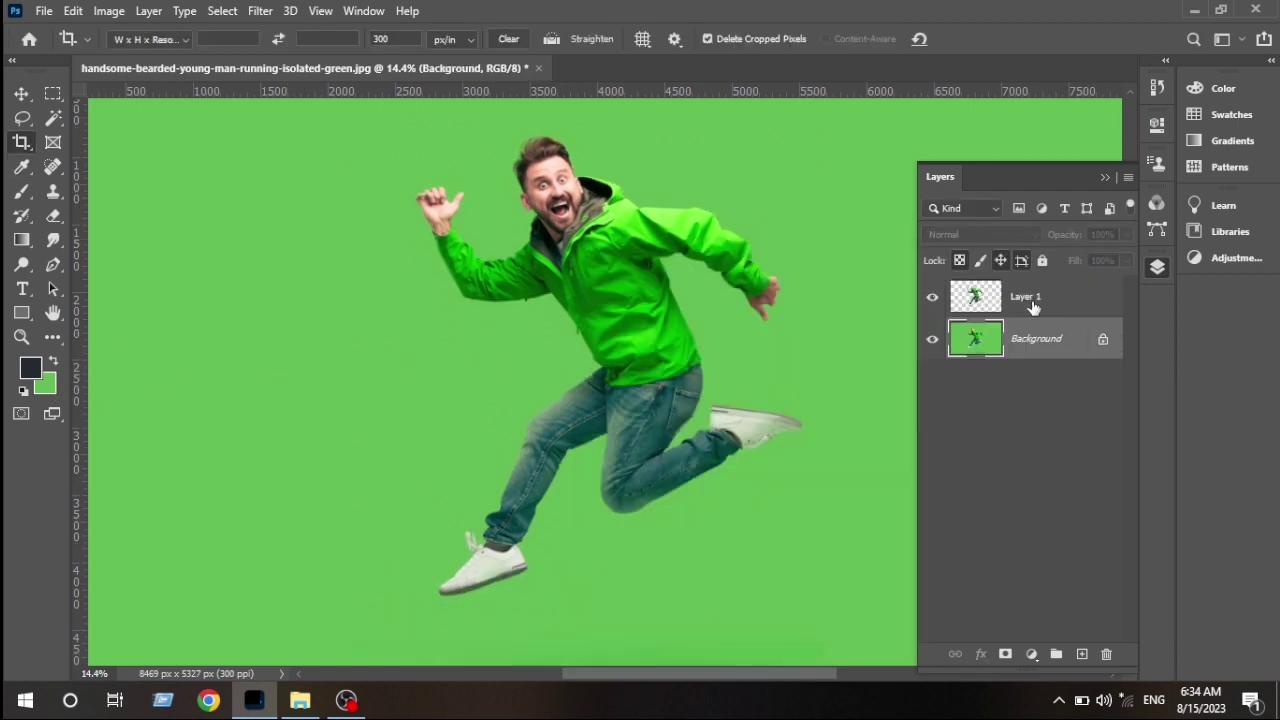
pyautogui.hotkey('ctrl', 'BackSpace')
pyautogui.click(1004, 305)
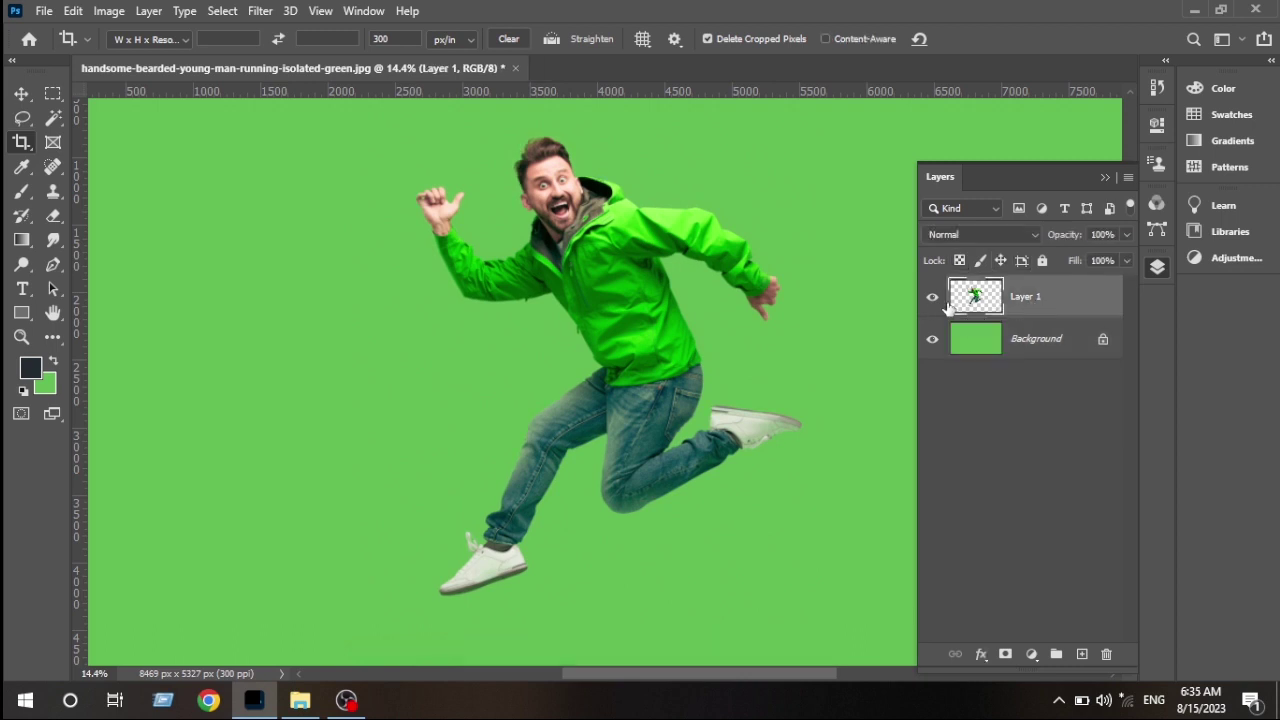
pyautogui.click(930, 300)
pyautogui.click(928, 304)
# Copy a thin vertical Rectangular Marquee strip of the jacket onto new Layer 2
pyautogui.scroll(-3, 571, 330)
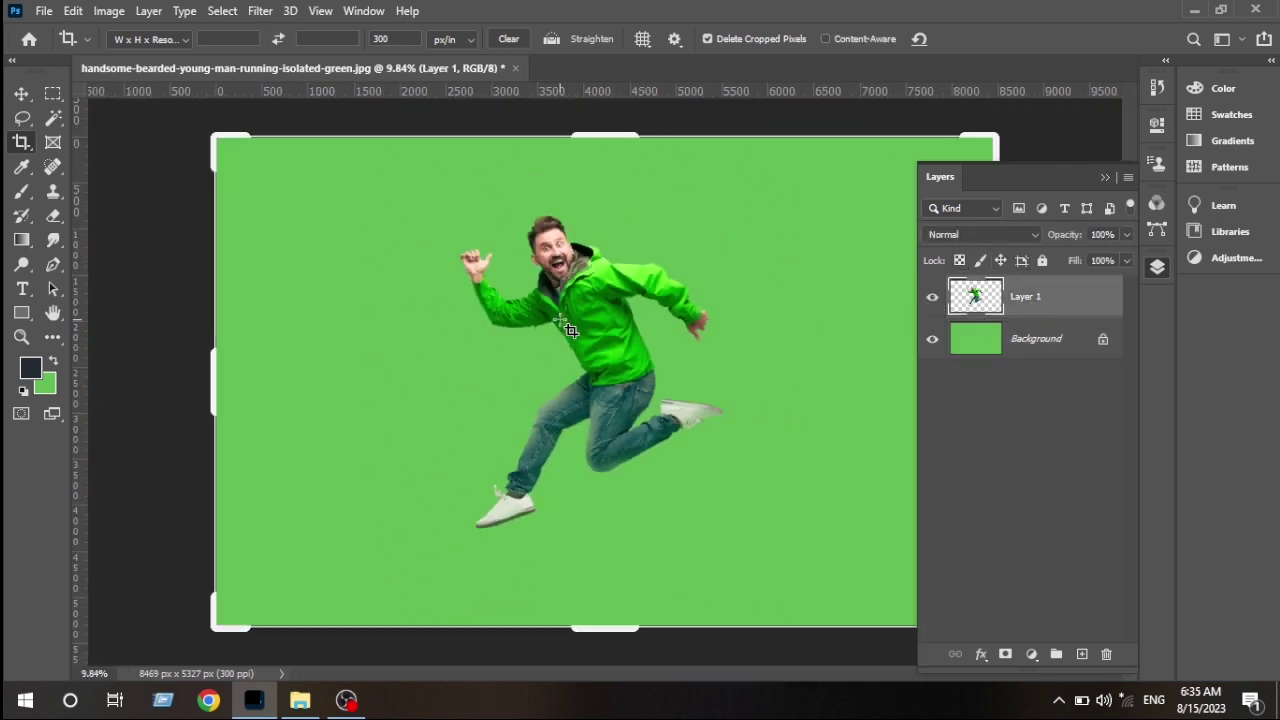
pyautogui.scroll(2, 571, 330)
pyautogui.scroll(-3, 640, 330)
pyautogui.click(47, 99)
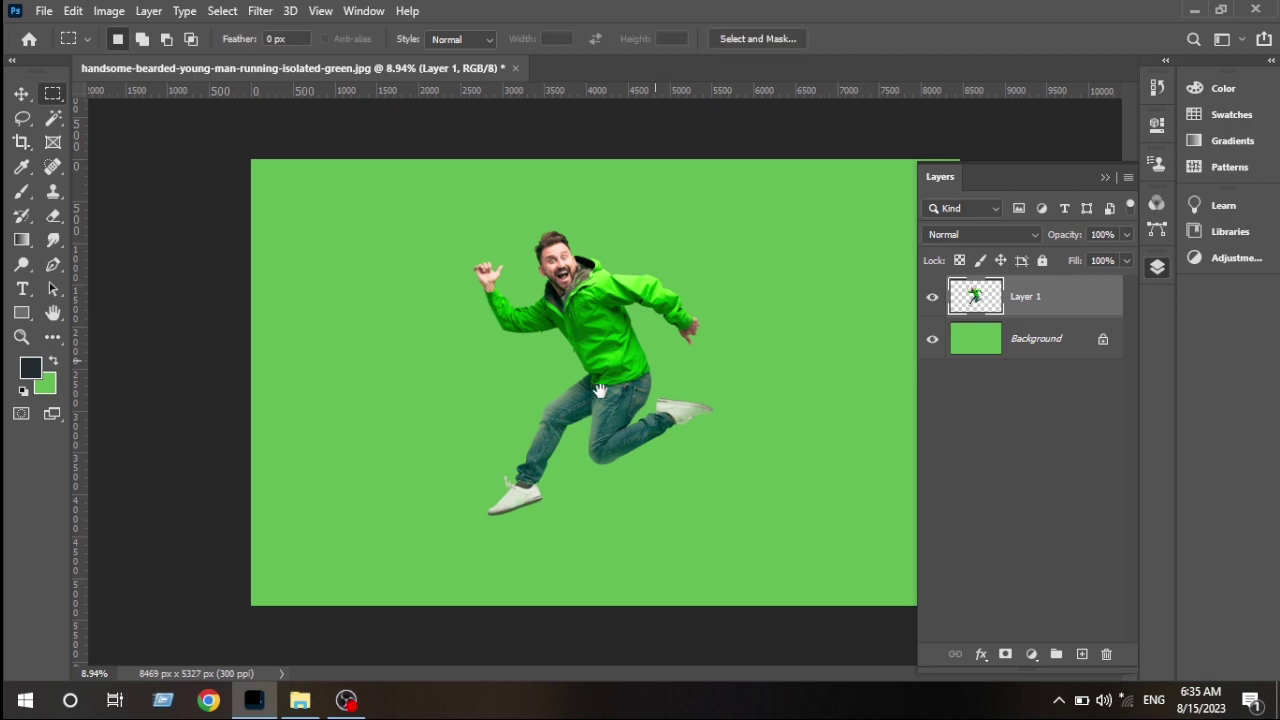
pyautogui.scroll(1, 700, 350)
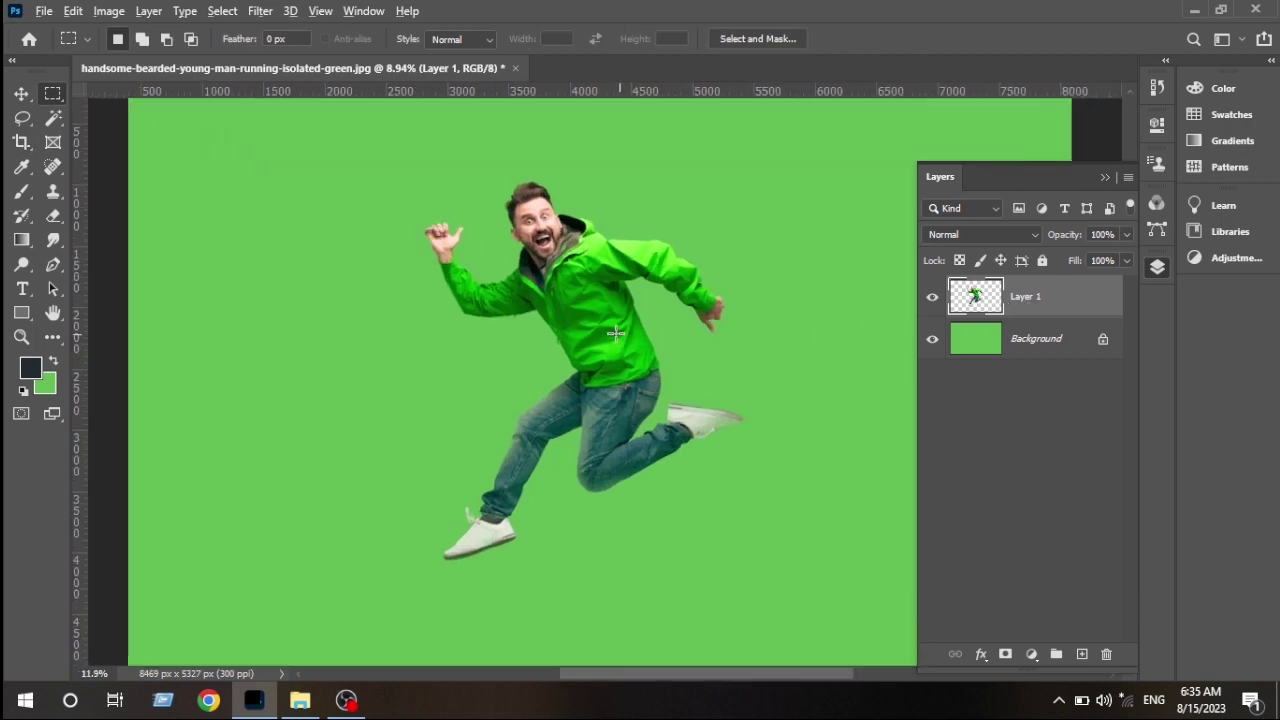
pyautogui.scroll(1, 571, 300)
pyautogui.scroll(1, 554, 310)
pyautogui.moveTo(548, 220); pyautogui.dragTo(556, 472)
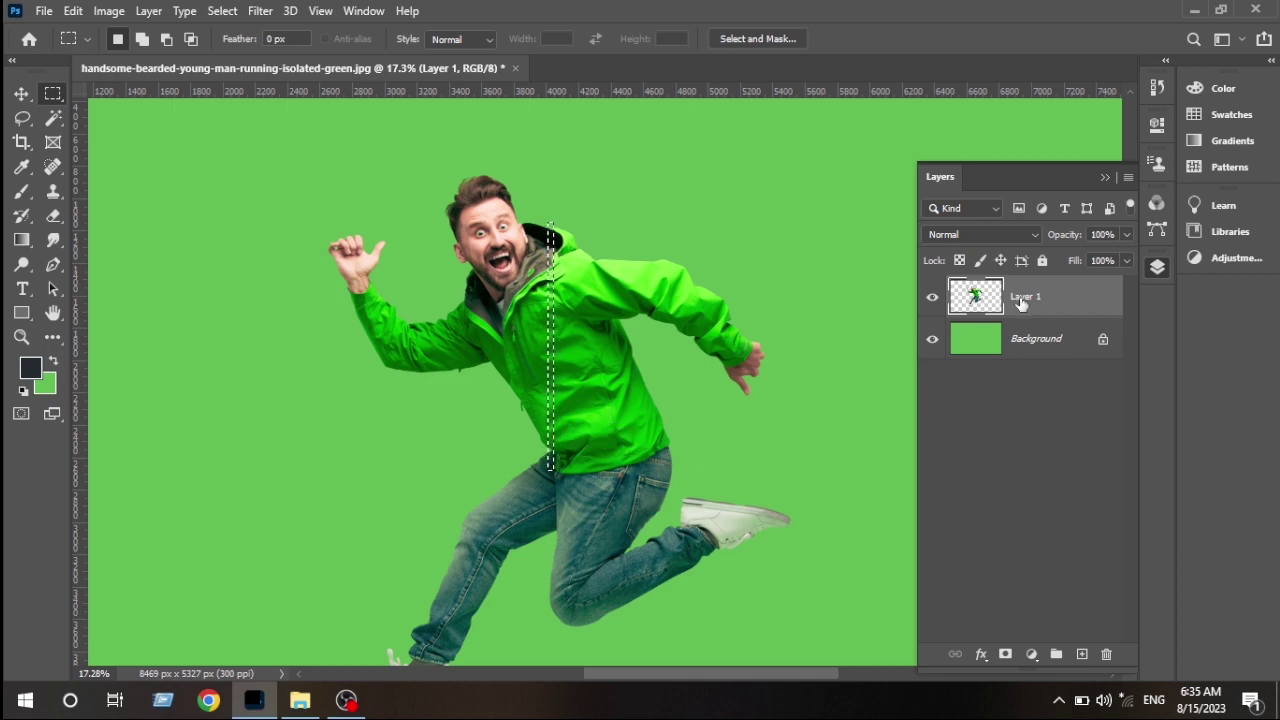
pyautogui.hotkey('ctrl', 'j')
pyautogui.scroll(-1, 630, 441)
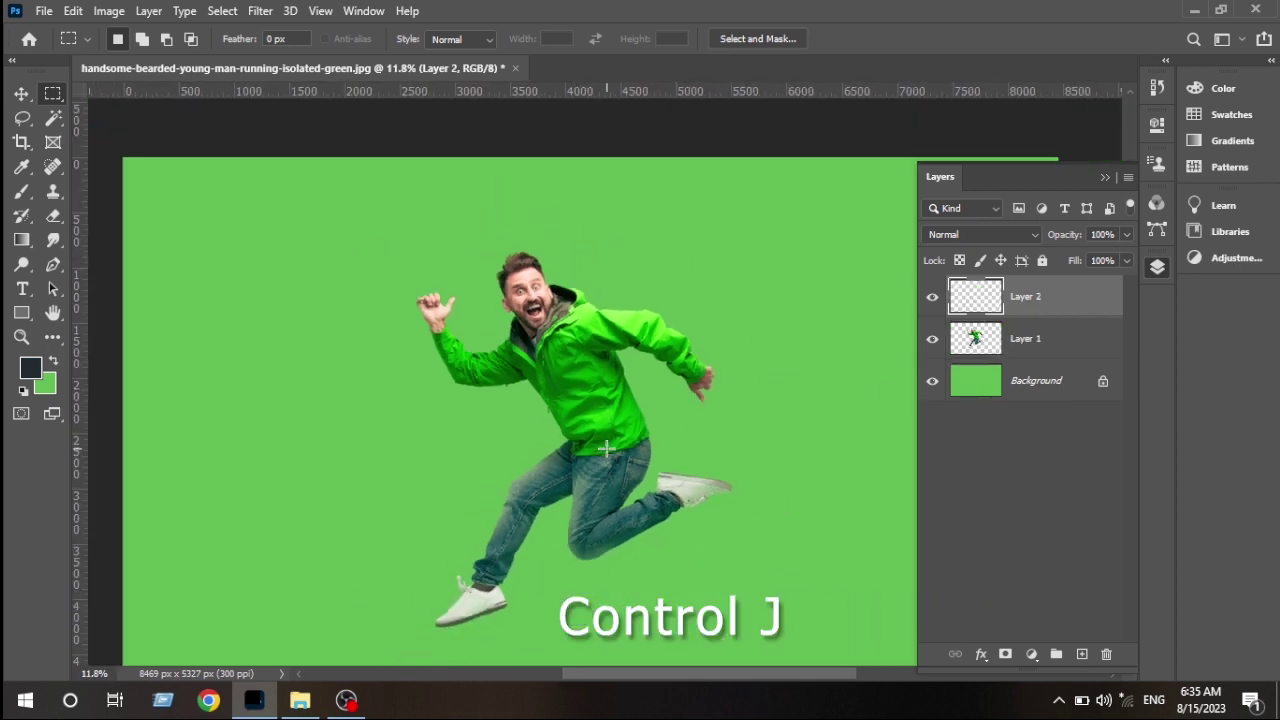
pyautogui.scroll(-1, 610, 450)
pyautogui.click(1106, 177)
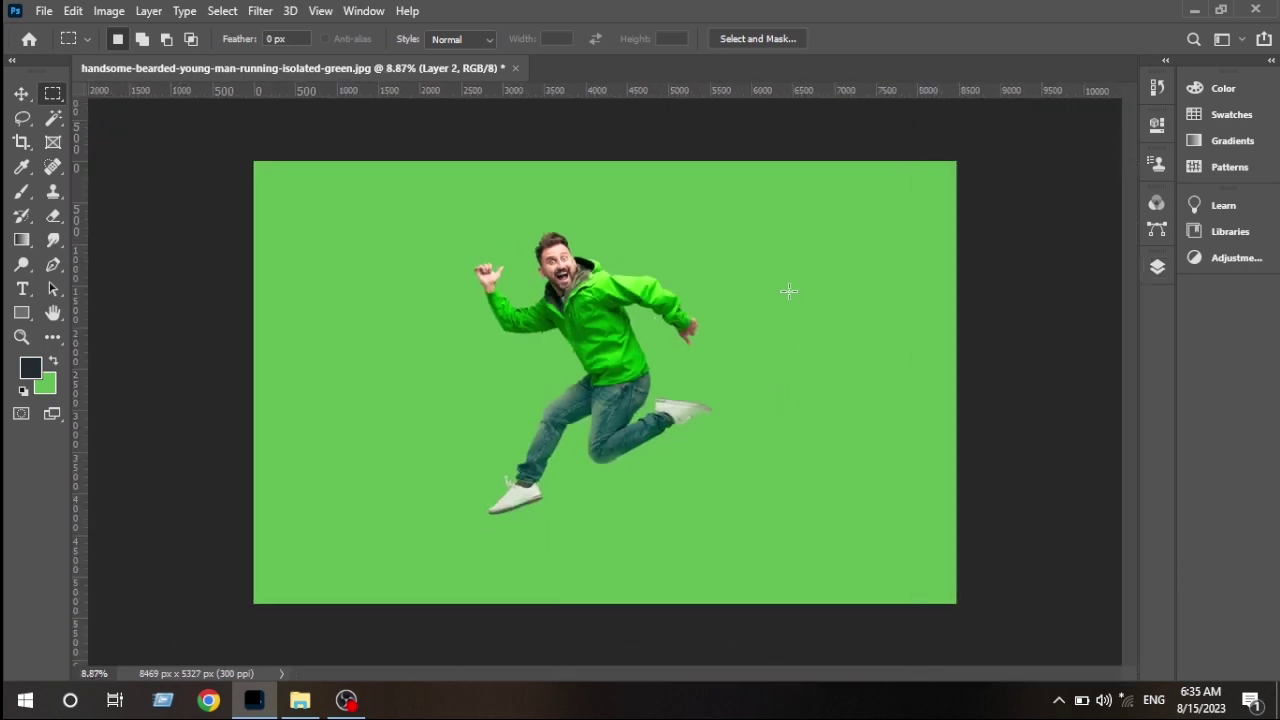
# Free-transform the jacket strip across the full canvas width into green streaks
pyautogui.hotkey('ctrl', 't')
pyautogui.moveTo(598, 322); pyautogui.dragTo(1019, 322)
pyautogui.moveTo(587, 318); pyautogui.dragTo(254, 321)
pyautogui.press('Return')
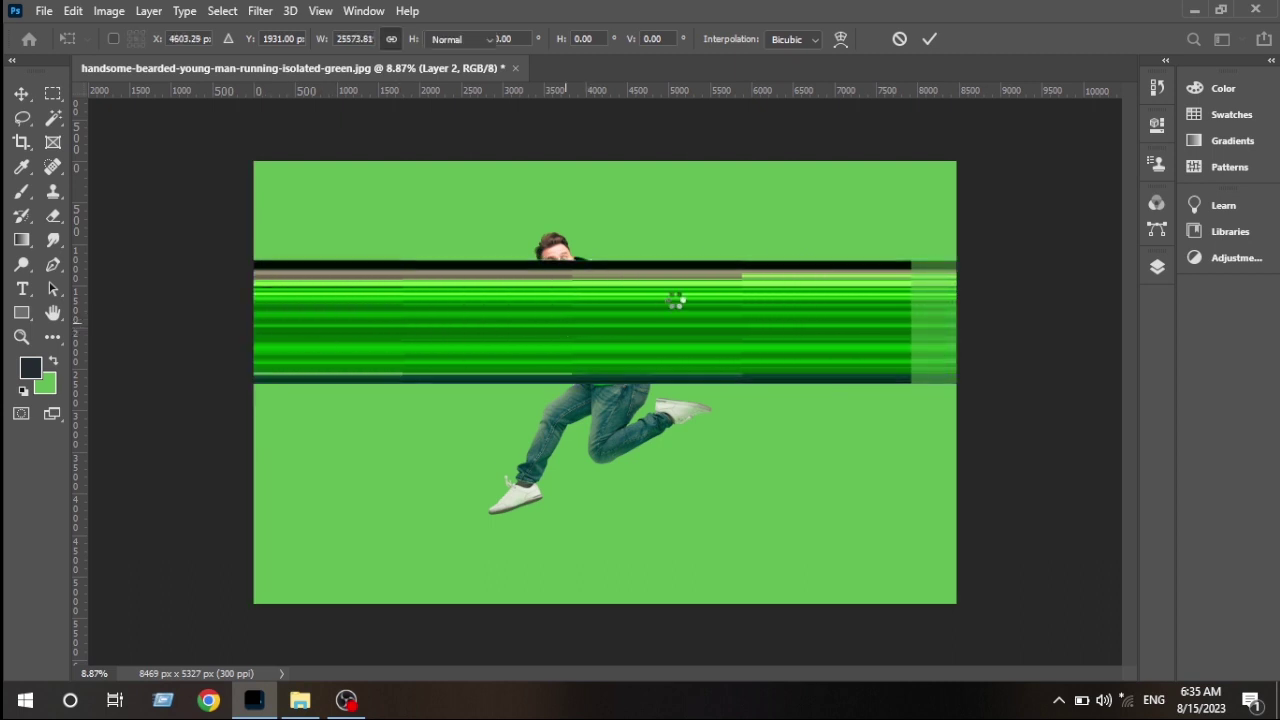
pyautogui.scroll(2, 500, 400)
pyautogui.scroll(2, 499, 401)
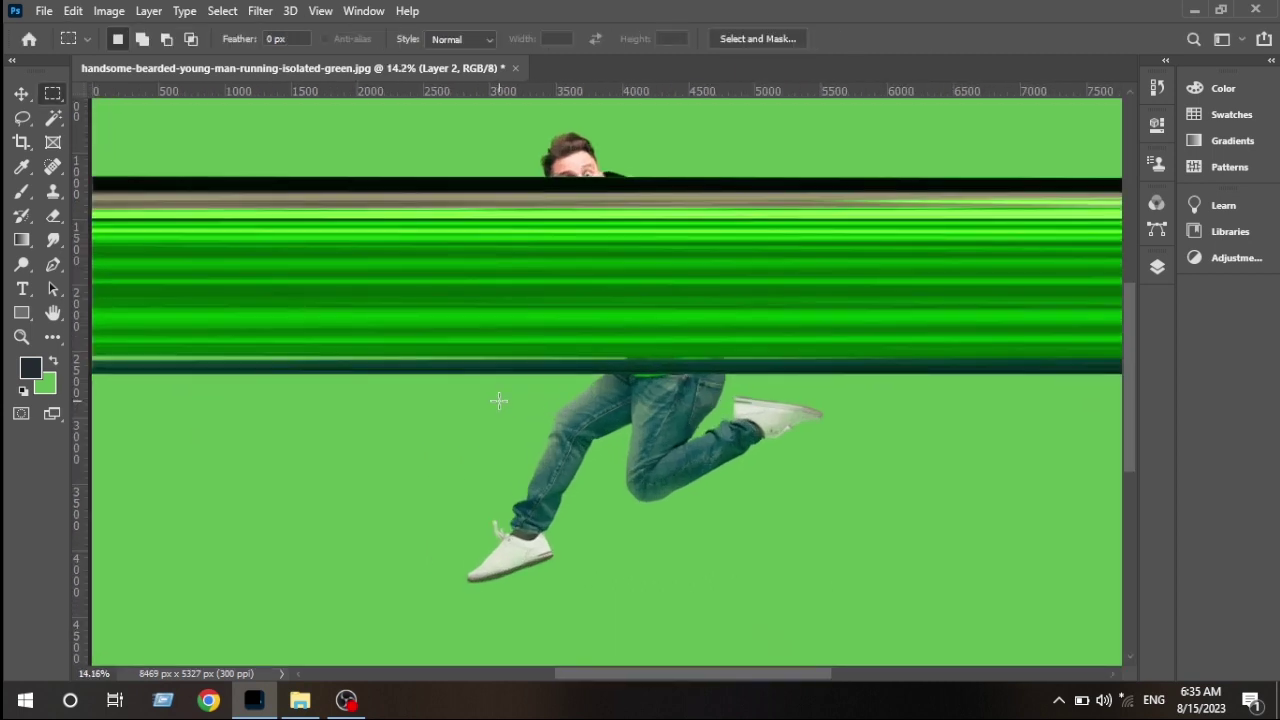
# Move Layer 1 above the streak layer and make Layer 2 active
pyautogui.click(1158, 268)
pyautogui.moveTo(1020, 338); pyautogui.dragTo(1020, 290)
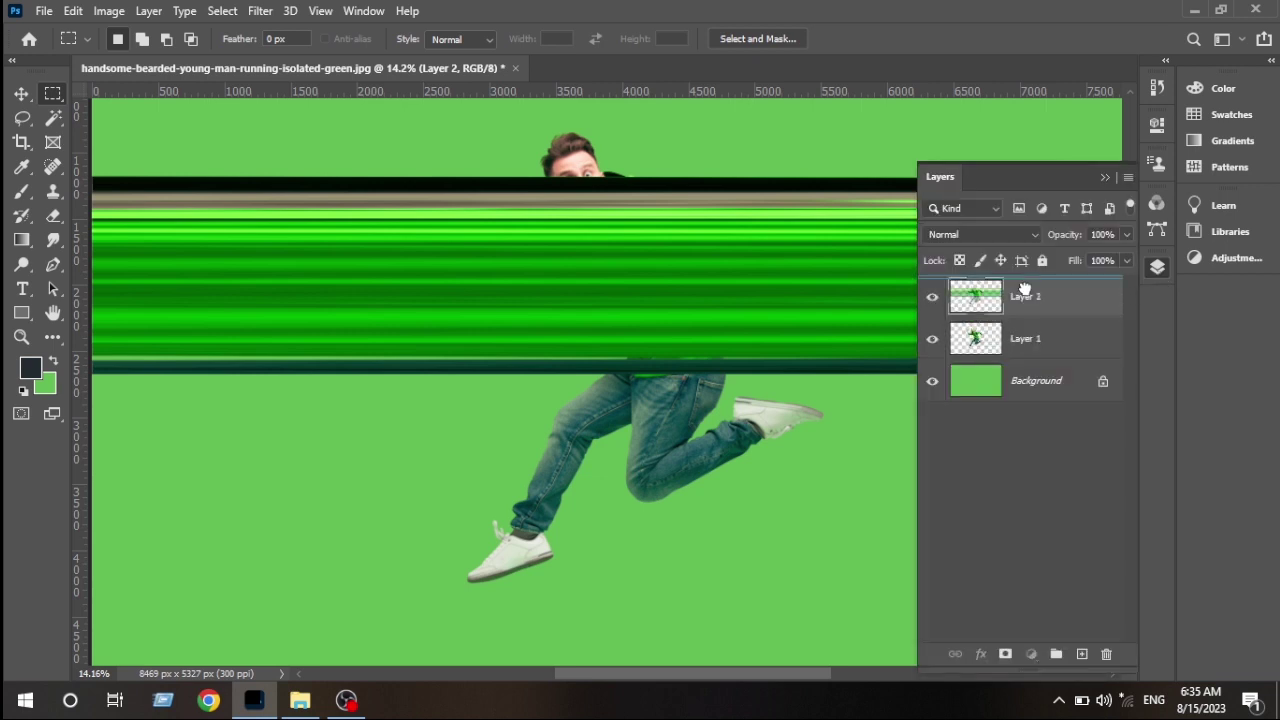
pyautogui.scroll(-3, 700, 387)
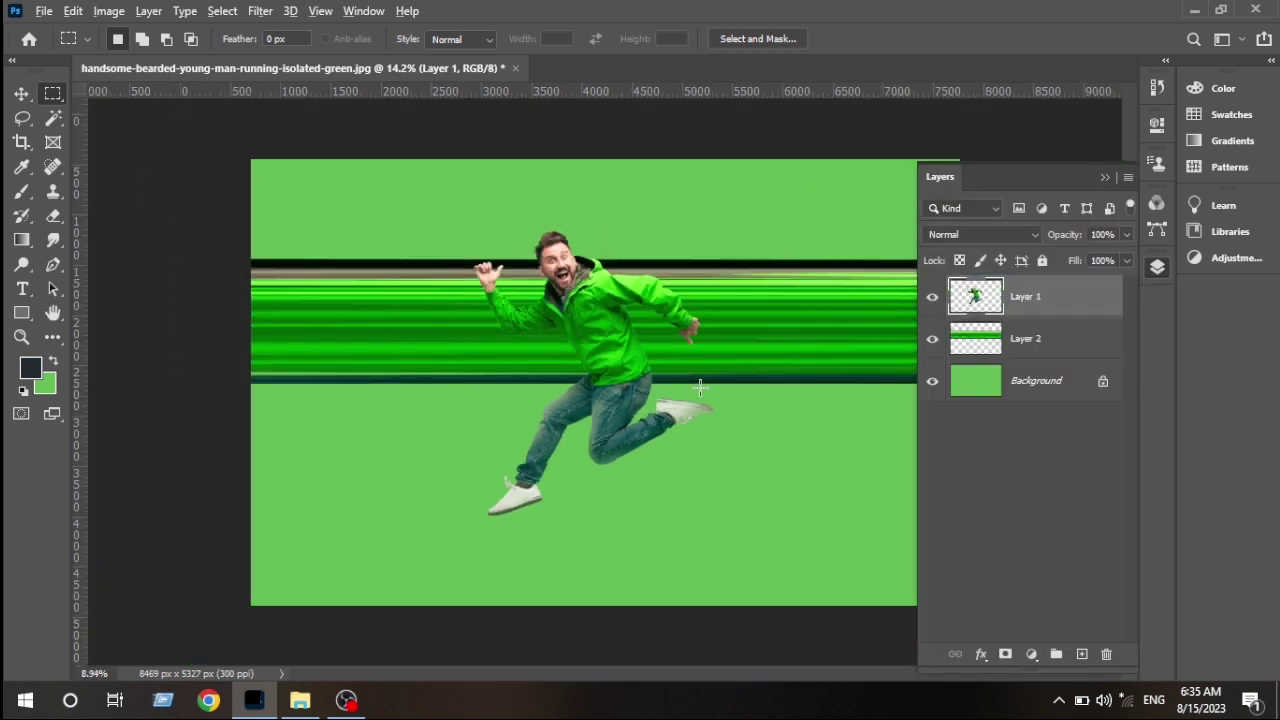
pyautogui.click(1063, 333)
pyautogui.click(261, 14)
pyautogui.moveTo(278, 258)
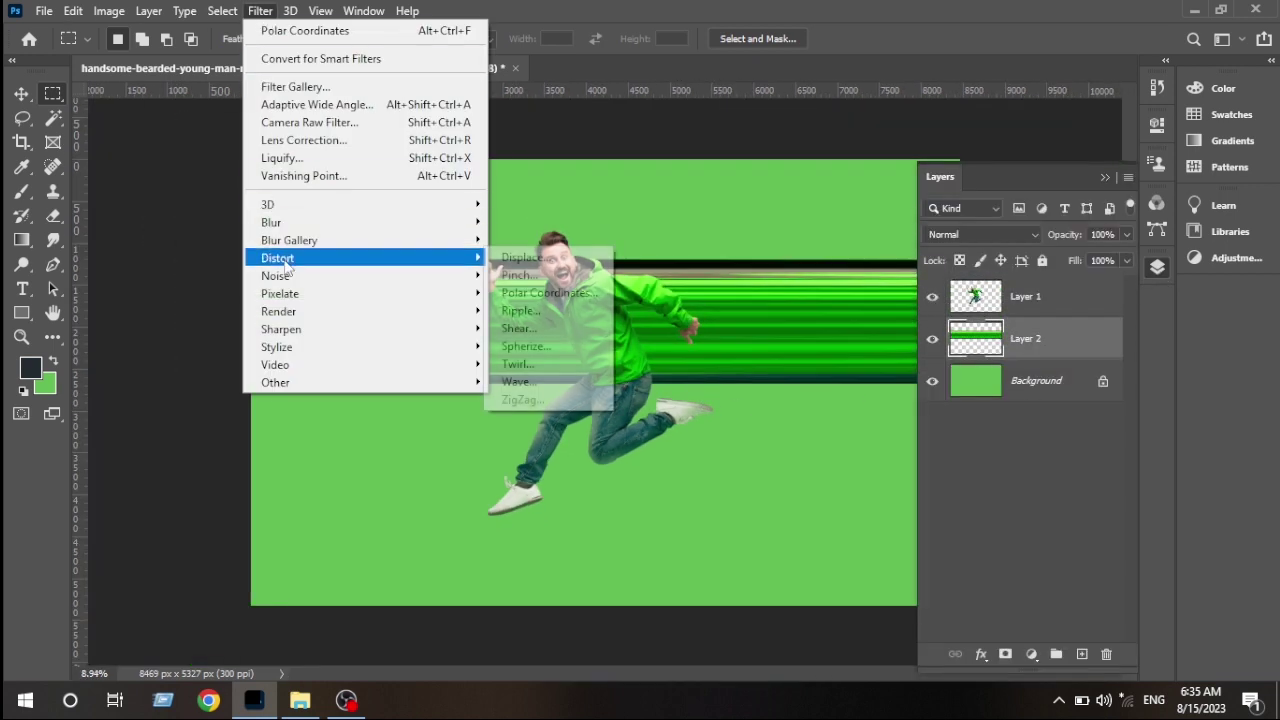
# Apply Distort > Polar Coordinates (Rectangular to Polar) to the streaks, previewing at 12.5%
pyautogui.click(552, 293)
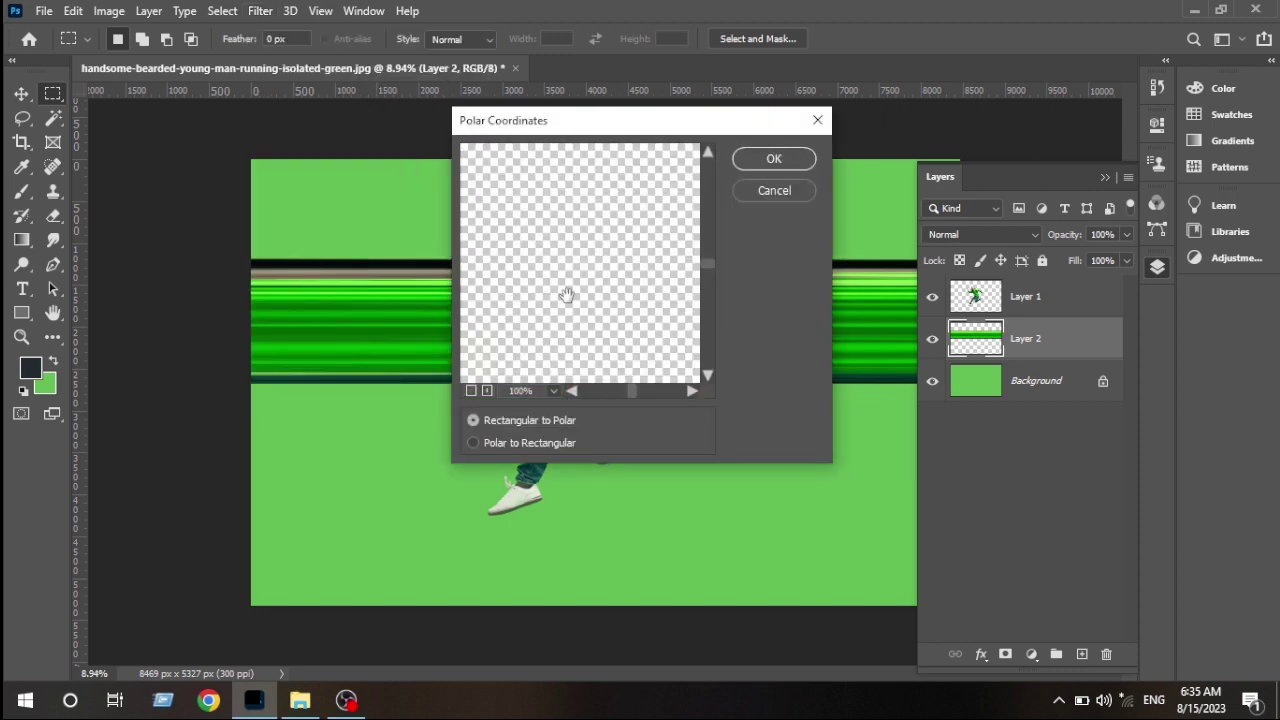
pyautogui.click(553, 391)
pyautogui.click(543, 106)
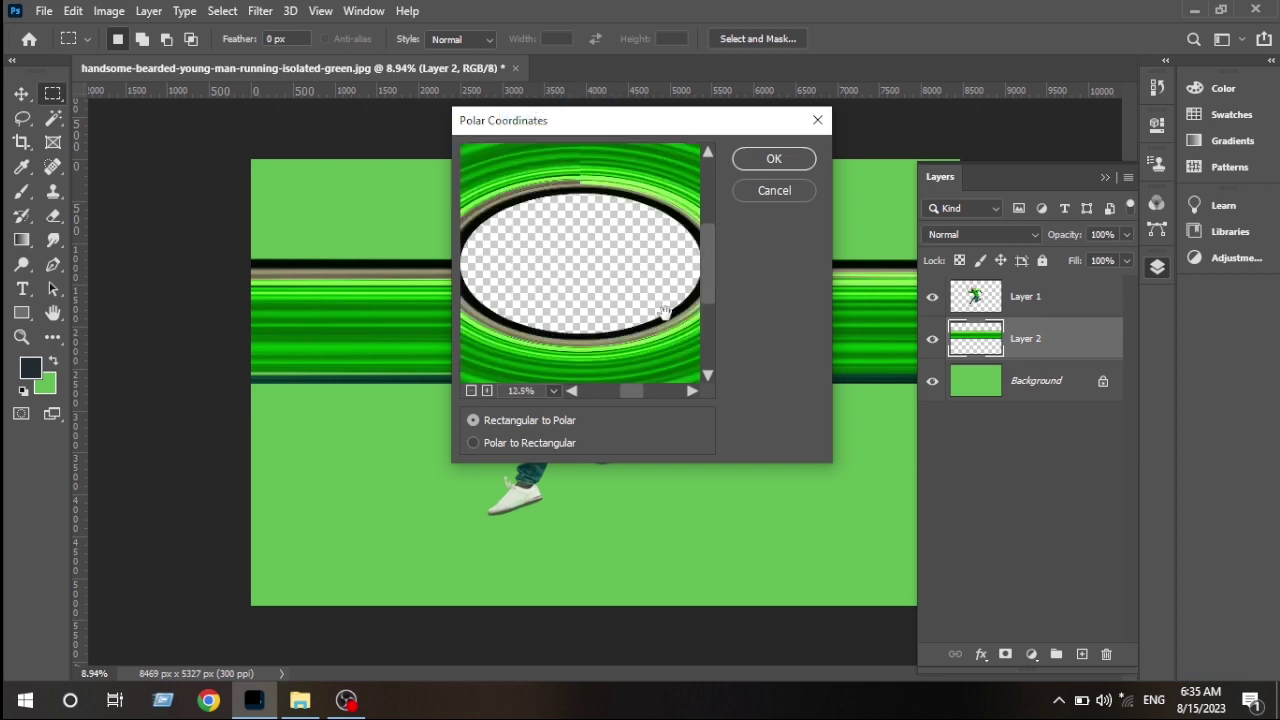
pyautogui.click(772, 157)
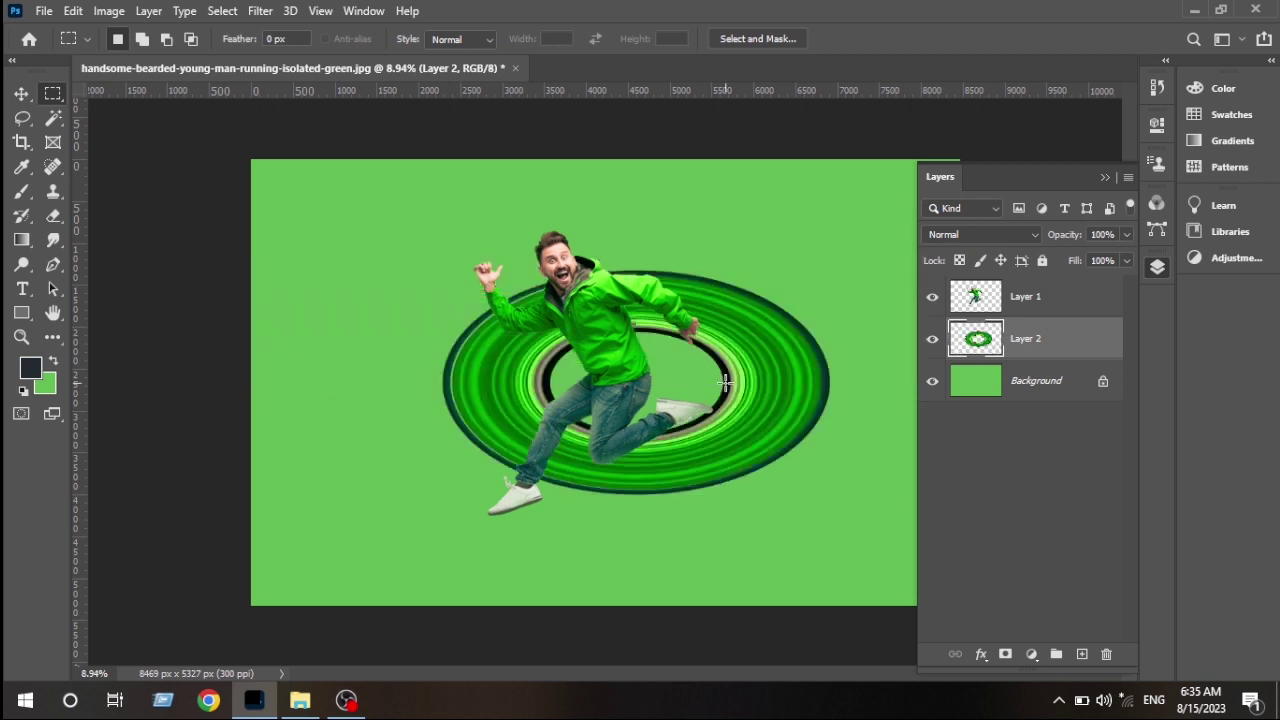
pyautogui.scroll(1, 660, 374)
pyautogui.scroll(1, 668, 362)
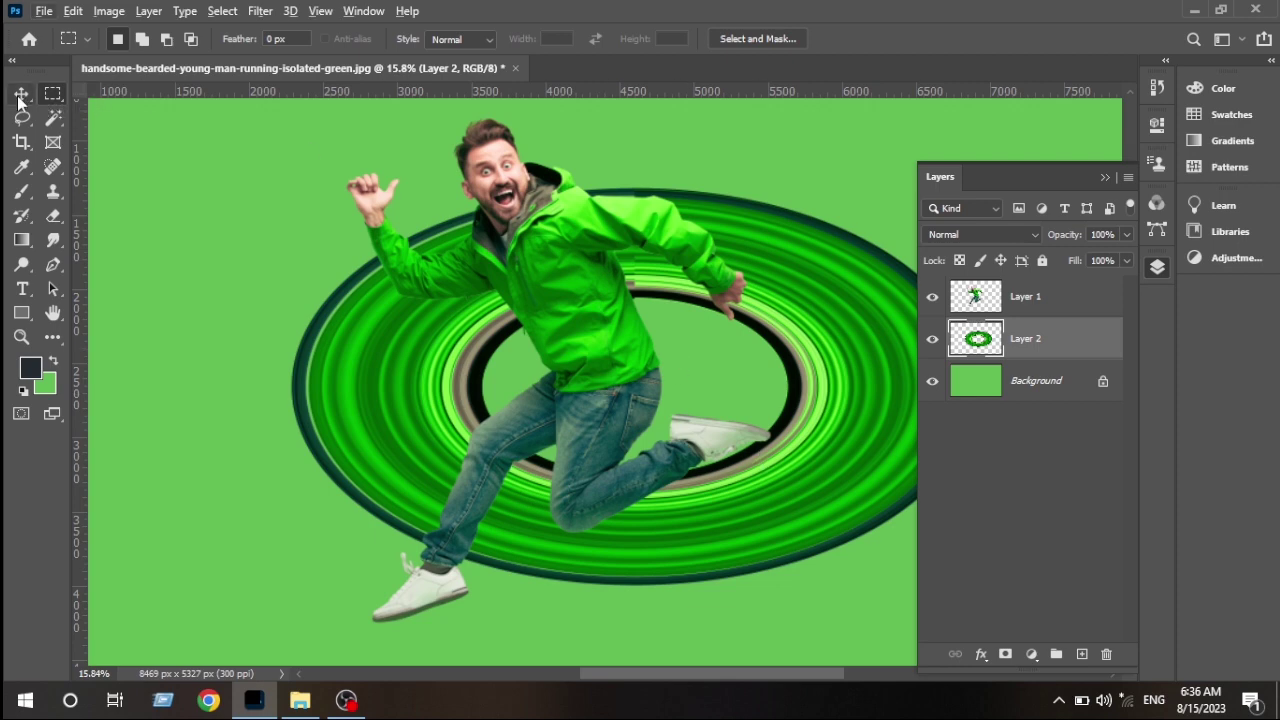
# Reshape the ring on Layer 2: stretch it taller, make it narrower, then enlarge it evenly
pyautogui.click(21, 95)
pyautogui.scroll(-2, 776, 324)
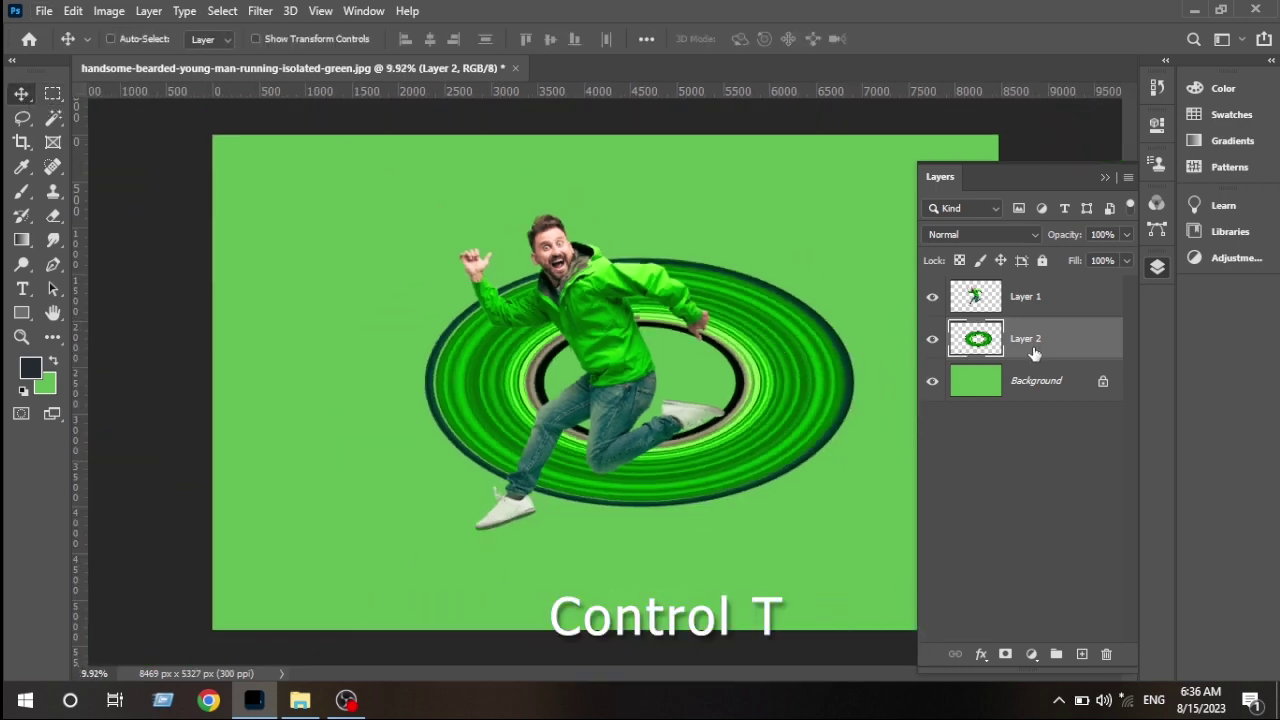
pyautogui.hotkey('ctrl', 't')
pyautogui.moveTo(640, 257); pyautogui.dragTo(640, 214)
pyautogui.moveTo(641, 508); pyautogui.dragTo(642, 551)
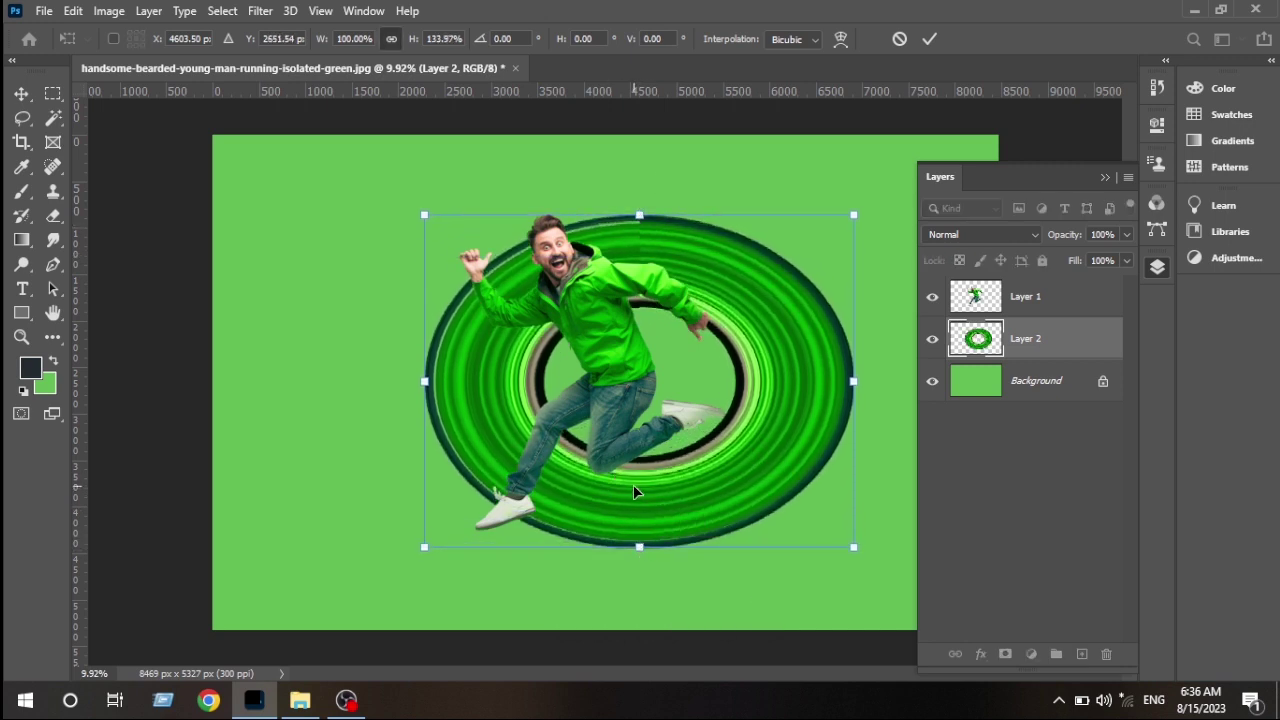
pyautogui.moveTo(853, 381); pyautogui.dragTo(790, 388)
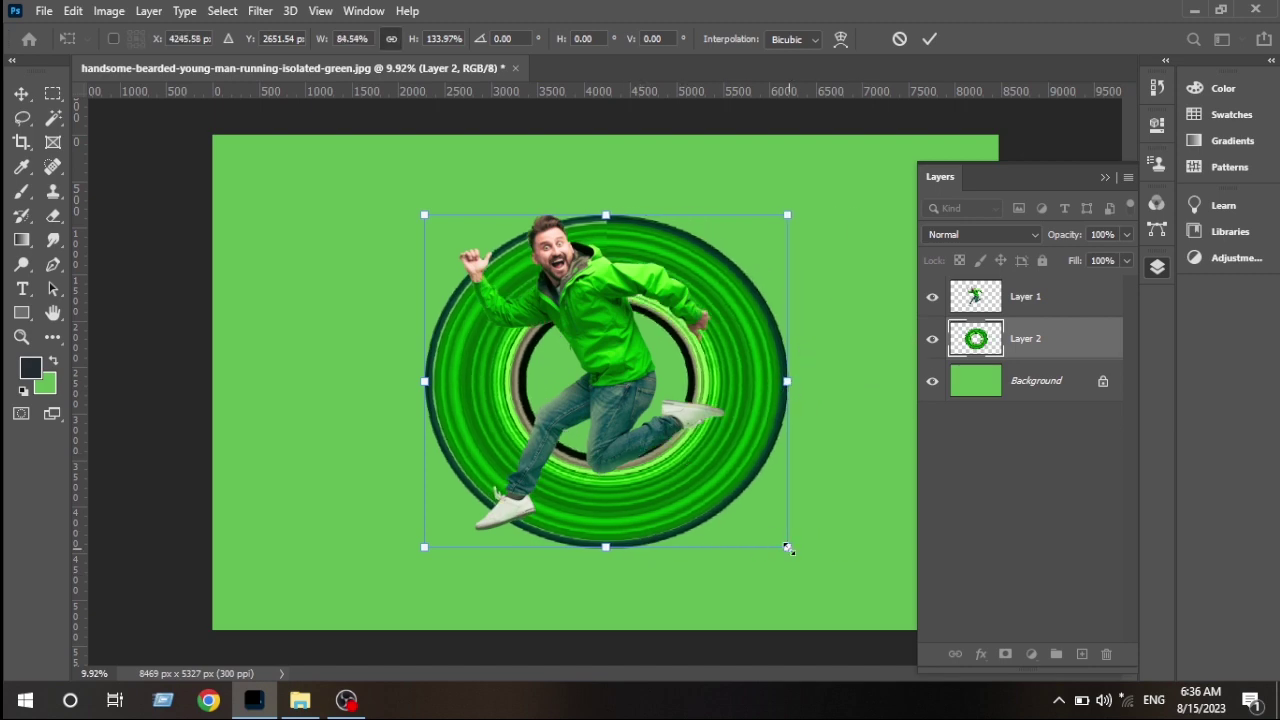
pyautogui.moveTo(605, 548)
pyautogui.mouseDown()
pyautogui.moveTo(604, 563)
pyautogui.moveTo(623, 527)
pyautogui.mouseUp()
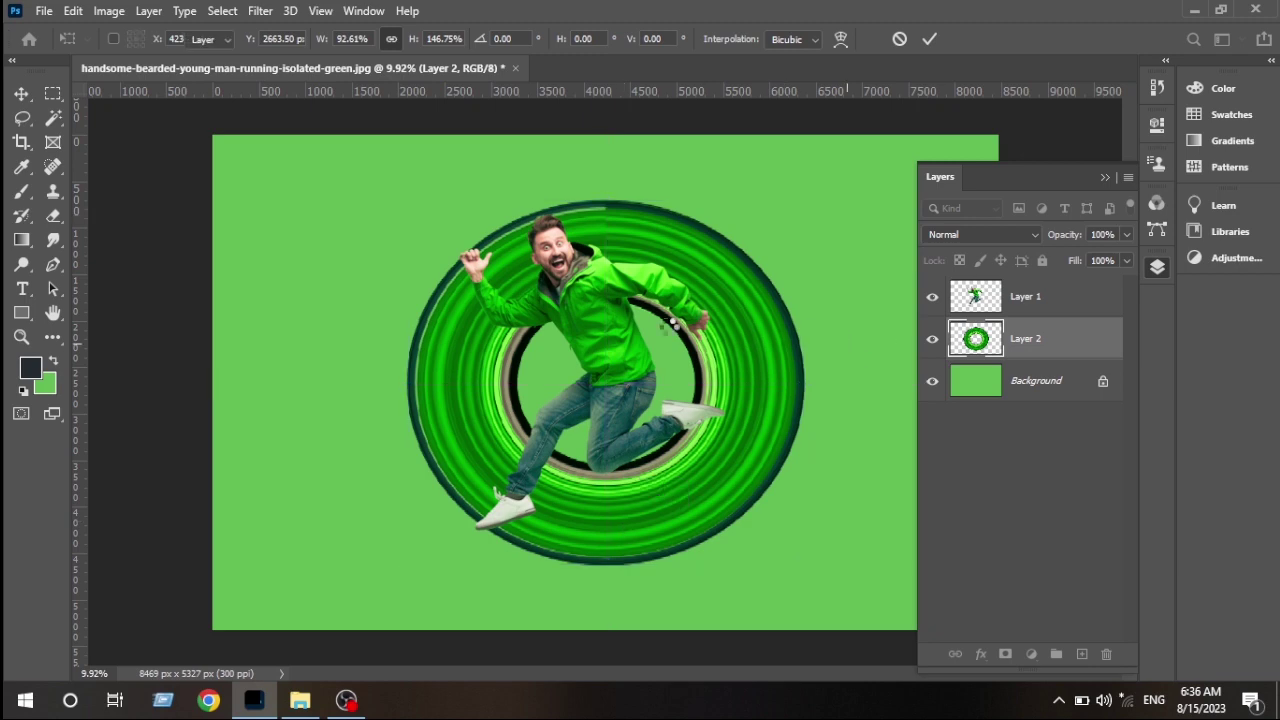
pyautogui.press('Return')
# Enlarge the man on Layer 1 and nudge him toward the ring's centre and bottom
pyautogui.click(1060, 298)
pyautogui.hotkey('ctrl', 't')
pyautogui.moveTo(615, 375); pyautogui.dragTo(629, 361)
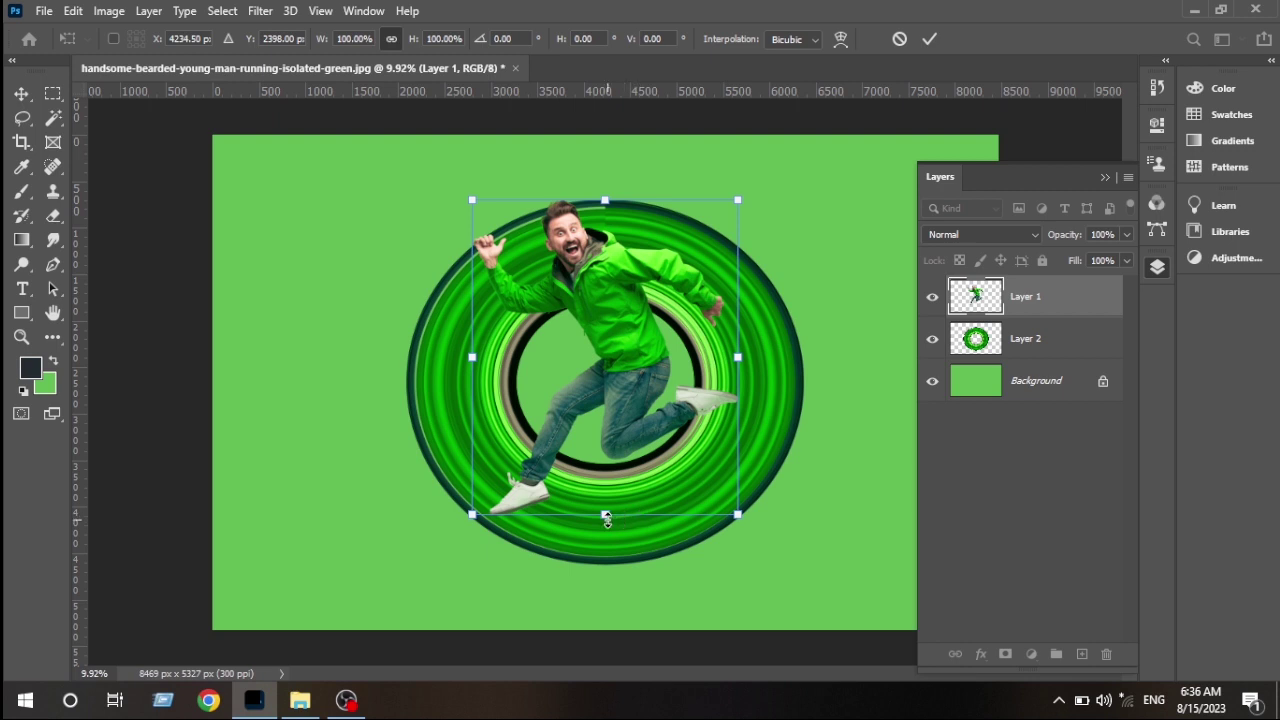
pyautogui.moveTo(605, 515); pyautogui.dragTo(614, 530)
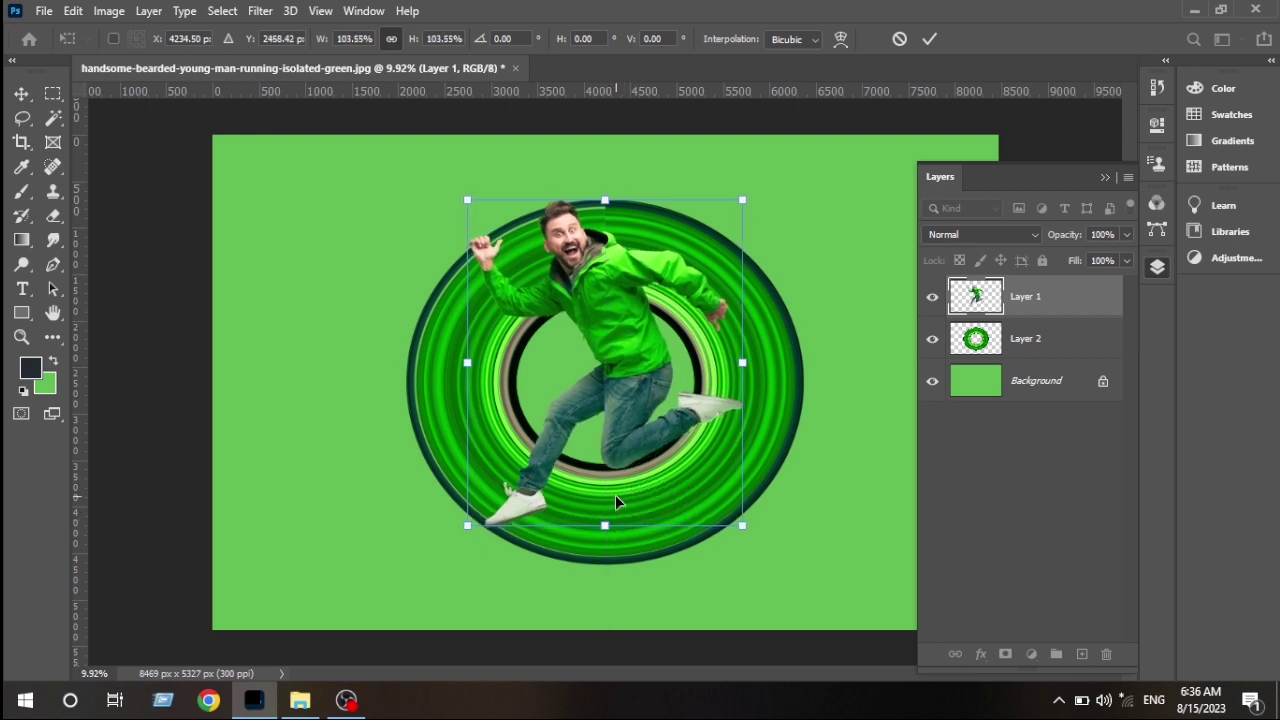
pyautogui.hotkey('shift', 'Down')
pyautogui.hotkey('shift', 'Down')
pyautogui.hotkey('shift', 'Down')
pyautogui.hotkey('shift', 'Down')
pyautogui.hotkey('shift', 'Down')
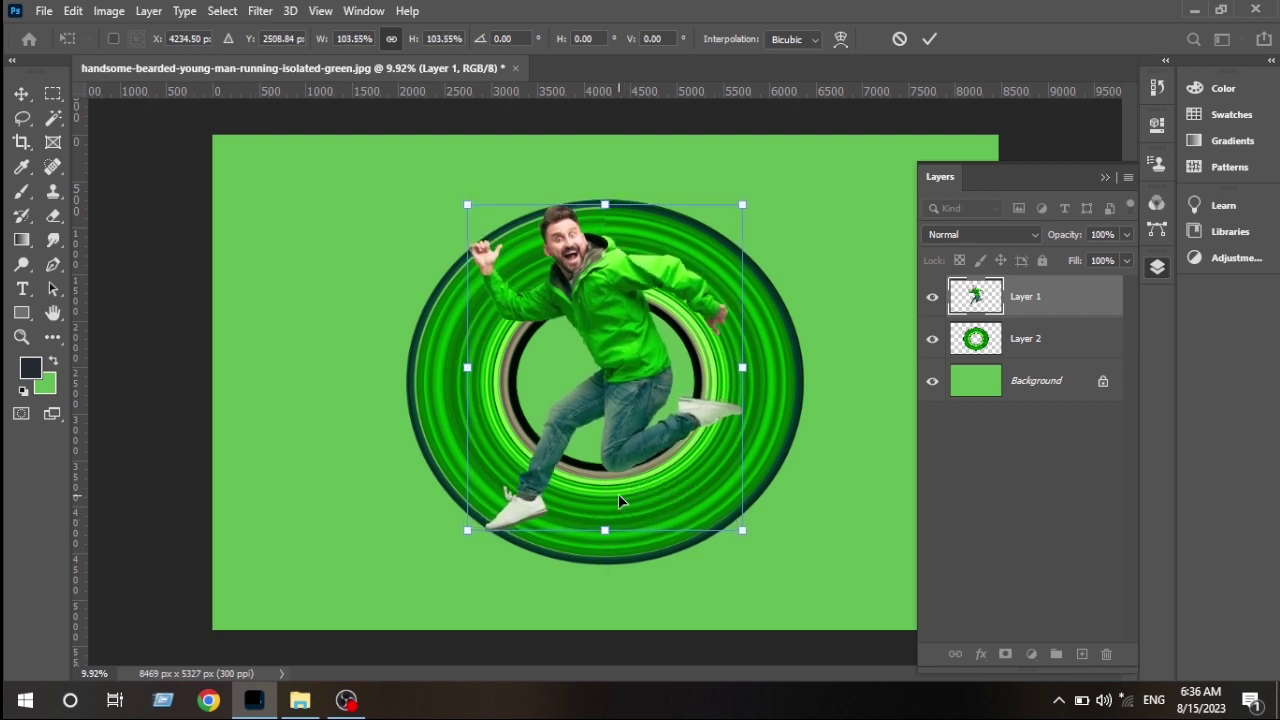
pyautogui.write('423')
pyautogui.press('Return')
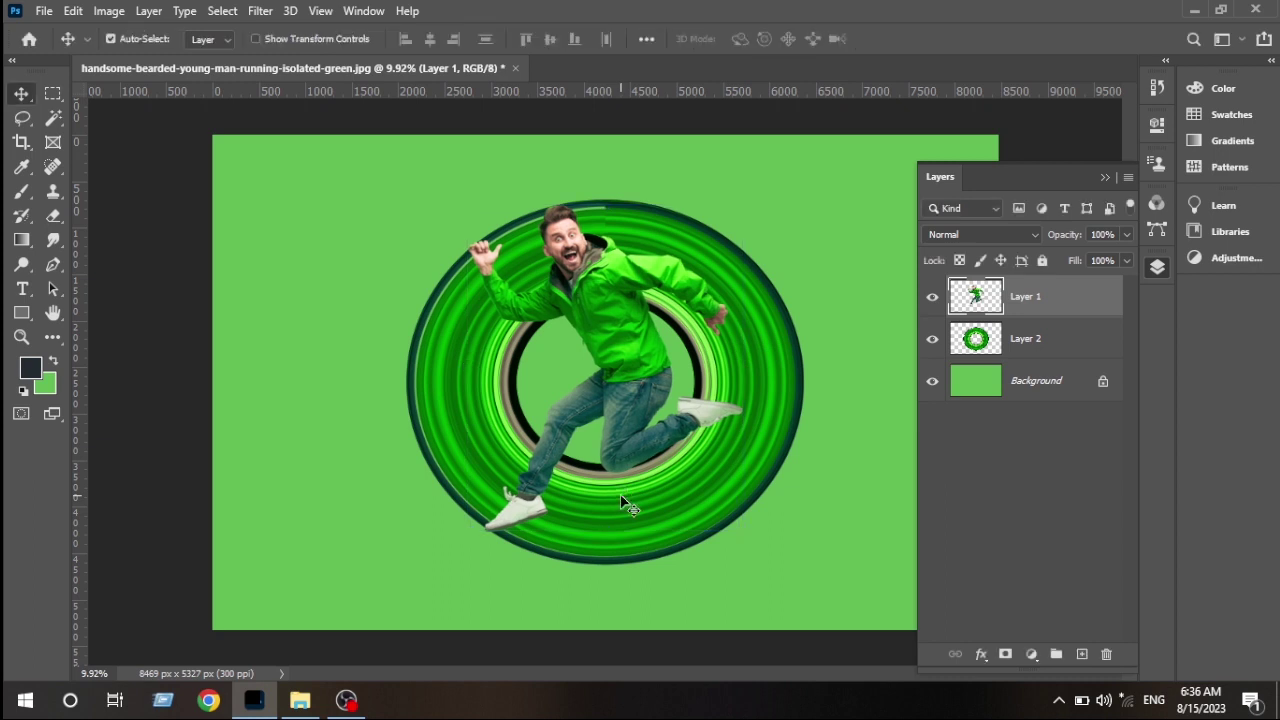
pyautogui.hotkey('ctrl', 't')
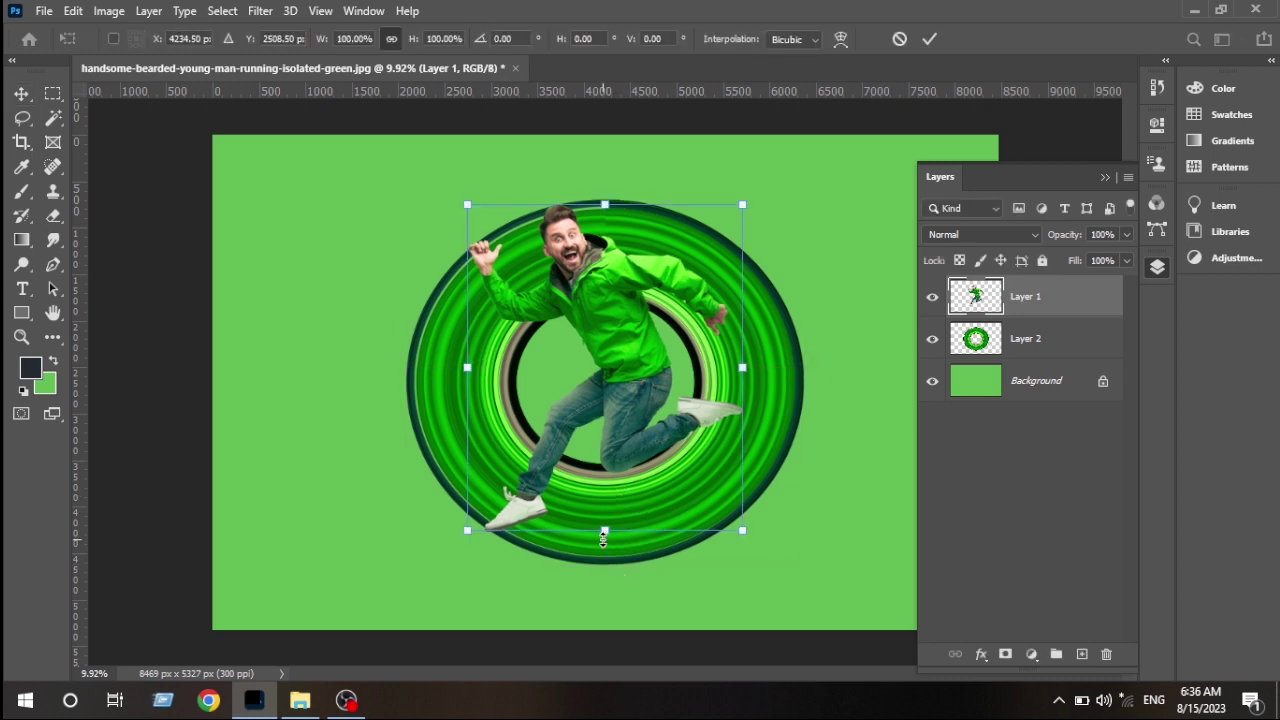
pyautogui.moveTo(604, 531); pyautogui.dragTo(604, 549)
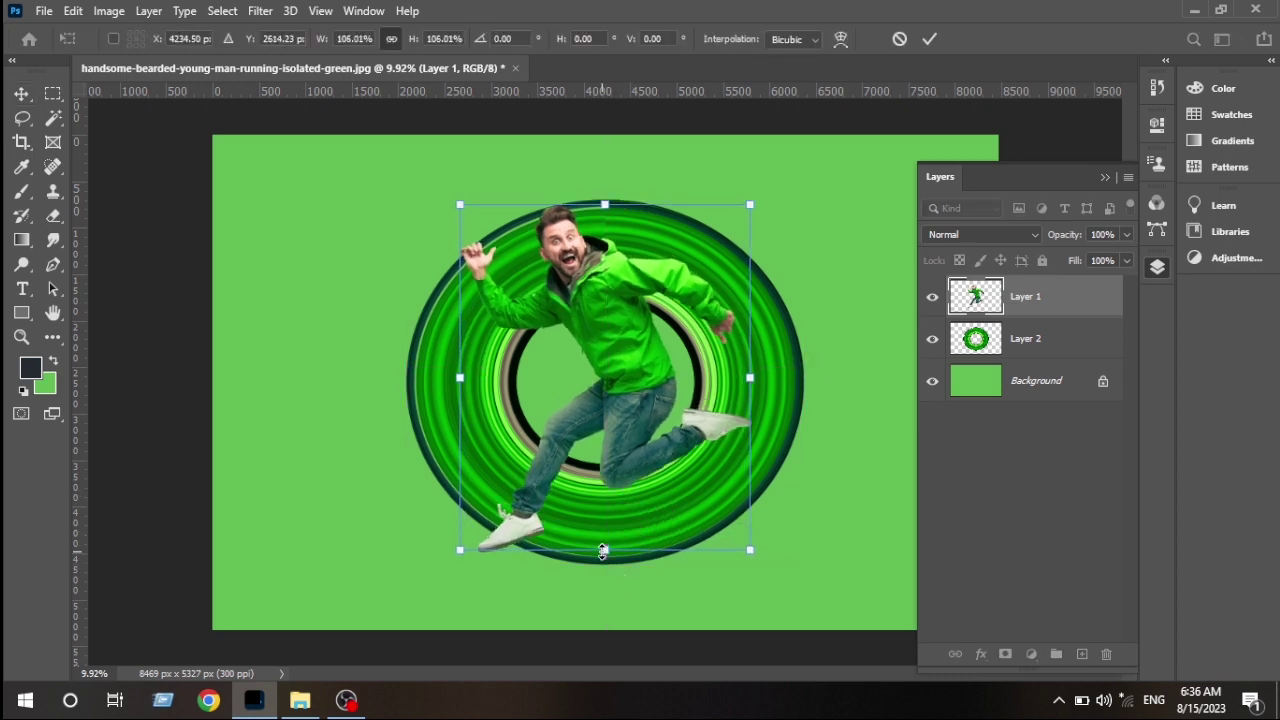
pyautogui.press('Return')
# Shrink the man to about 94% and reposition him, then rescale him to about 106%
pyautogui.hotkey('ctrl', 't')
pyautogui.moveTo(749, 206); pyautogui.dragTo(737, 221)
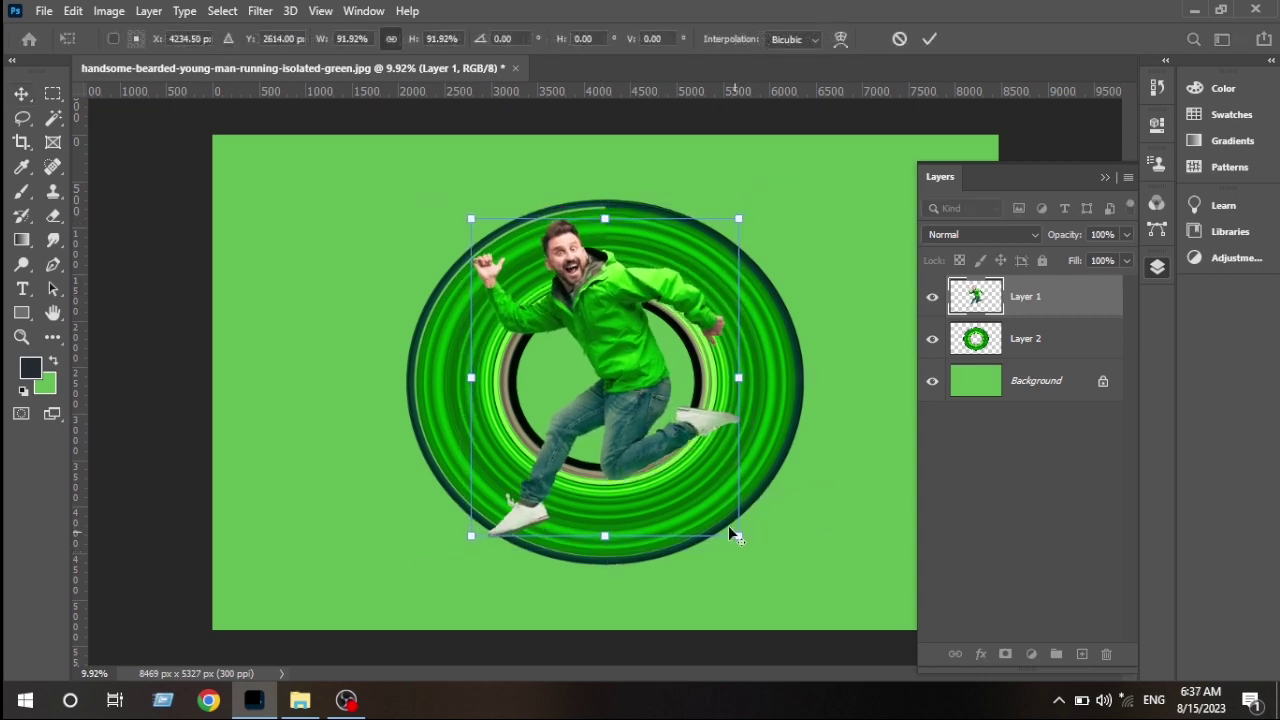
pyautogui.moveTo(683, 487)
pyautogui.mouseDown()
pyautogui.moveTo(672, 492)
pyautogui.moveTo(684, 484)
pyautogui.mouseUp()
pyautogui.press('Return')
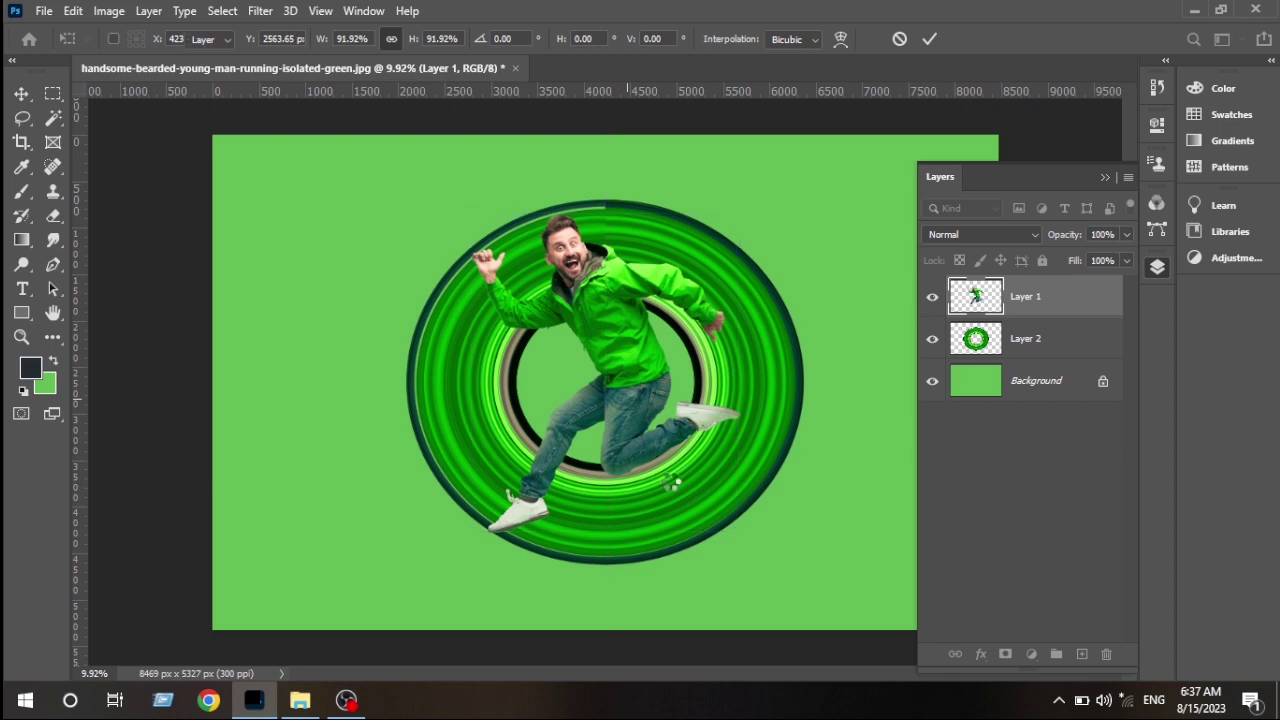
pyautogui.scroll(3, 617, 476)
pyautogui.moveTo(669, 431); pyautogui.dragTo(670, 565)
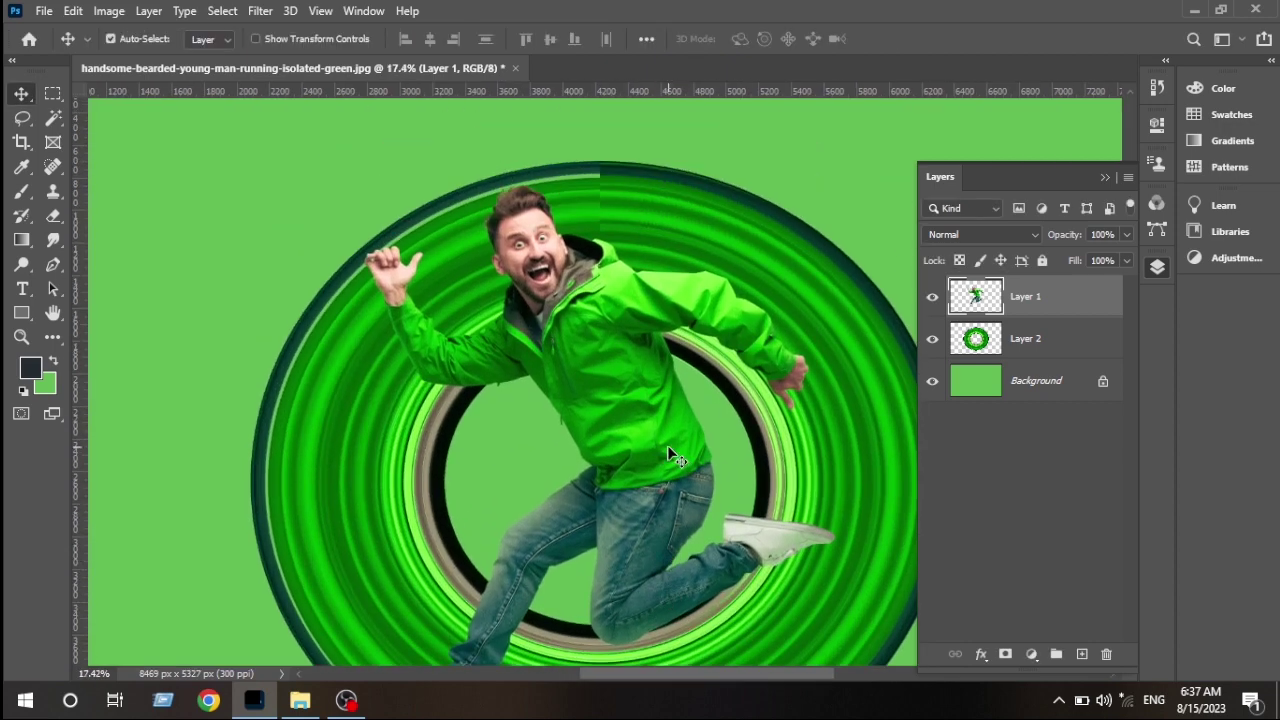
pyautogui.scroll(-3, 667, 445)
pyautogui.hotkey('ctrl', 't')
pyautogui.moveTo(737, 529); pyautogui.dragTo(701, 507)
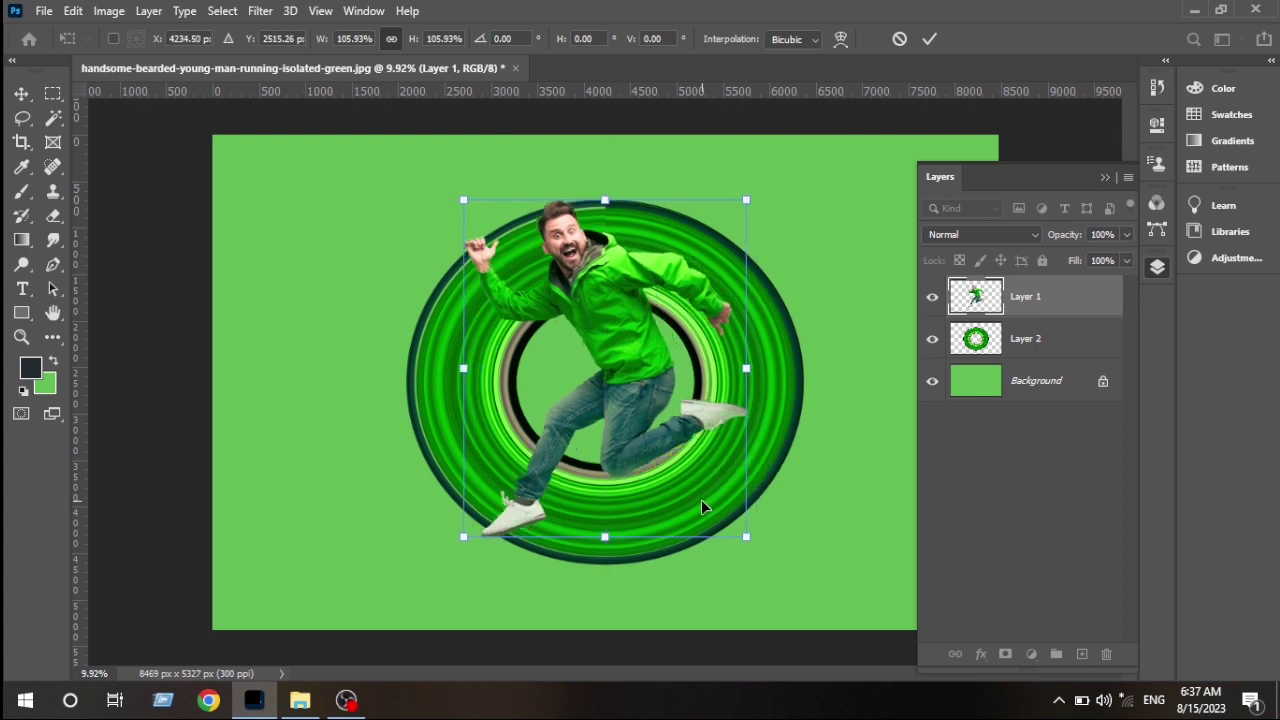
# Rescale the ring on Layer 2 to 102.31% wide and 104.61% tall
pyautogui.click(1030, 340)
pyautogui.hotkey('ctrl', 't')
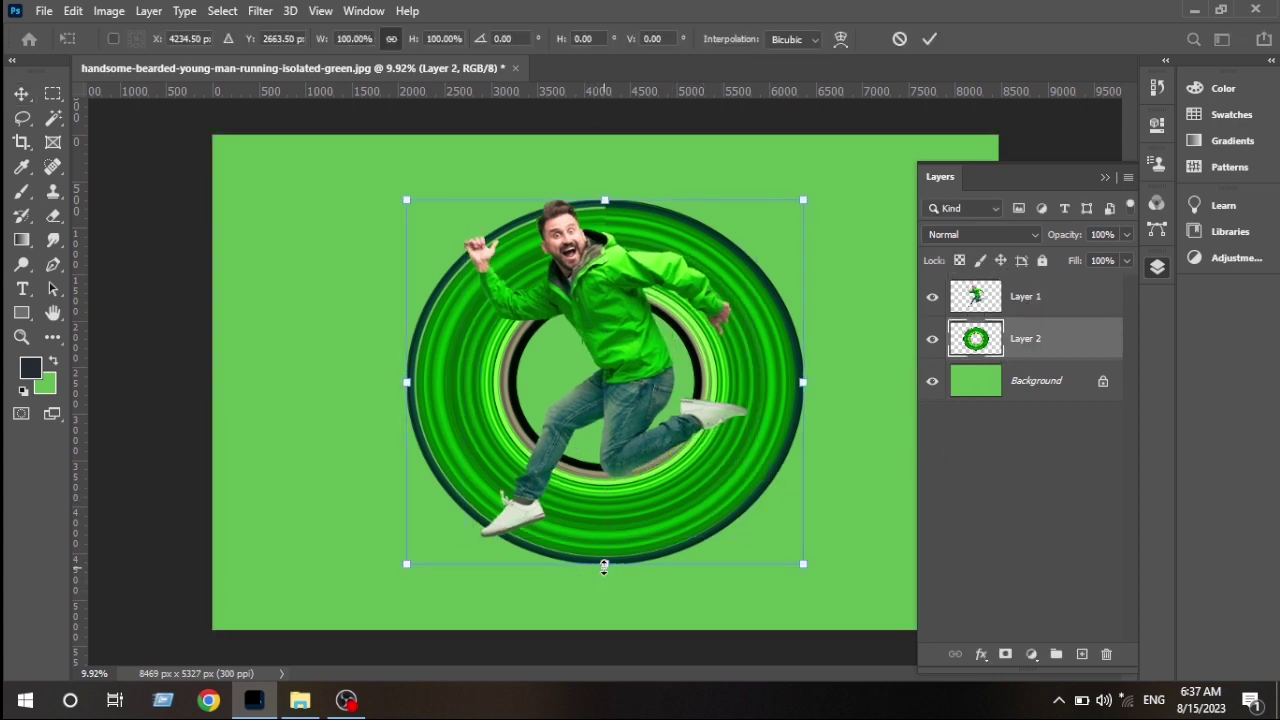
pyautogui.moveTo(604, 567); pyautogui.dragTo(603, 573)
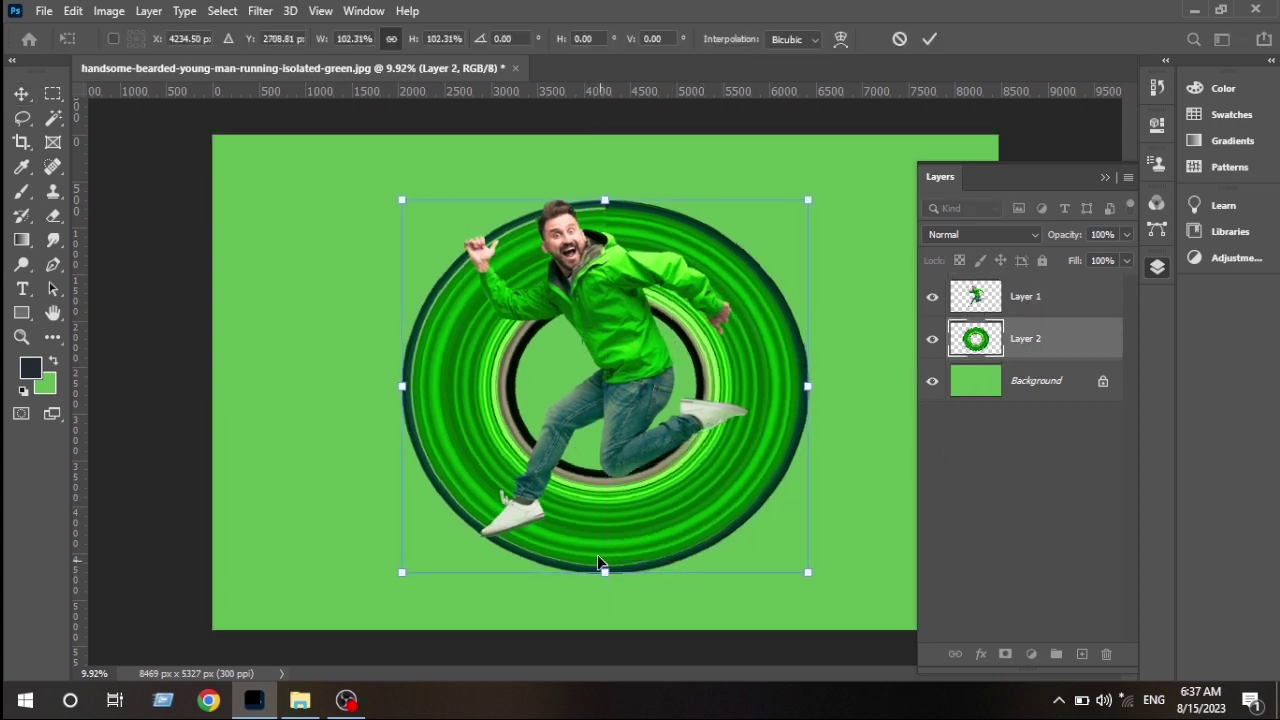
pyautogui.moveTo(605, 194); pyautogui.dragTo(606, 194)
pyautogui.moveTo(607, 185); pyautogui.dragTo(607, 176)
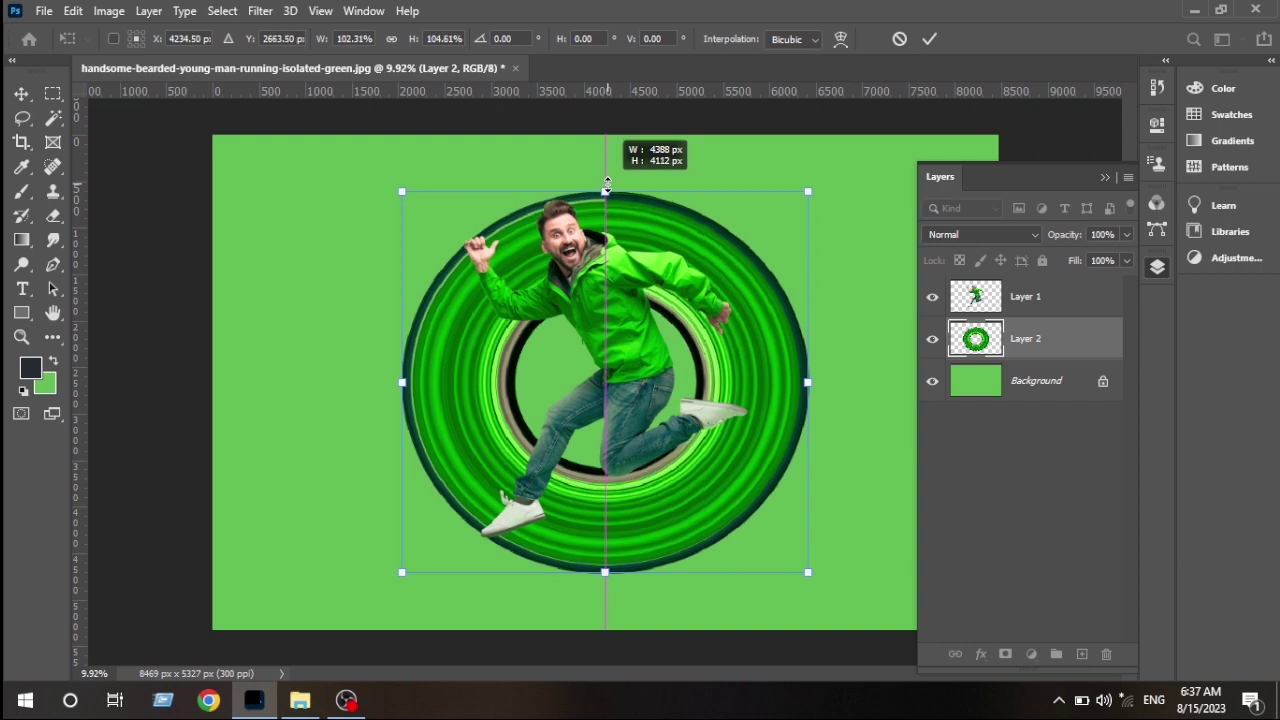
pyautogui.press('Return')
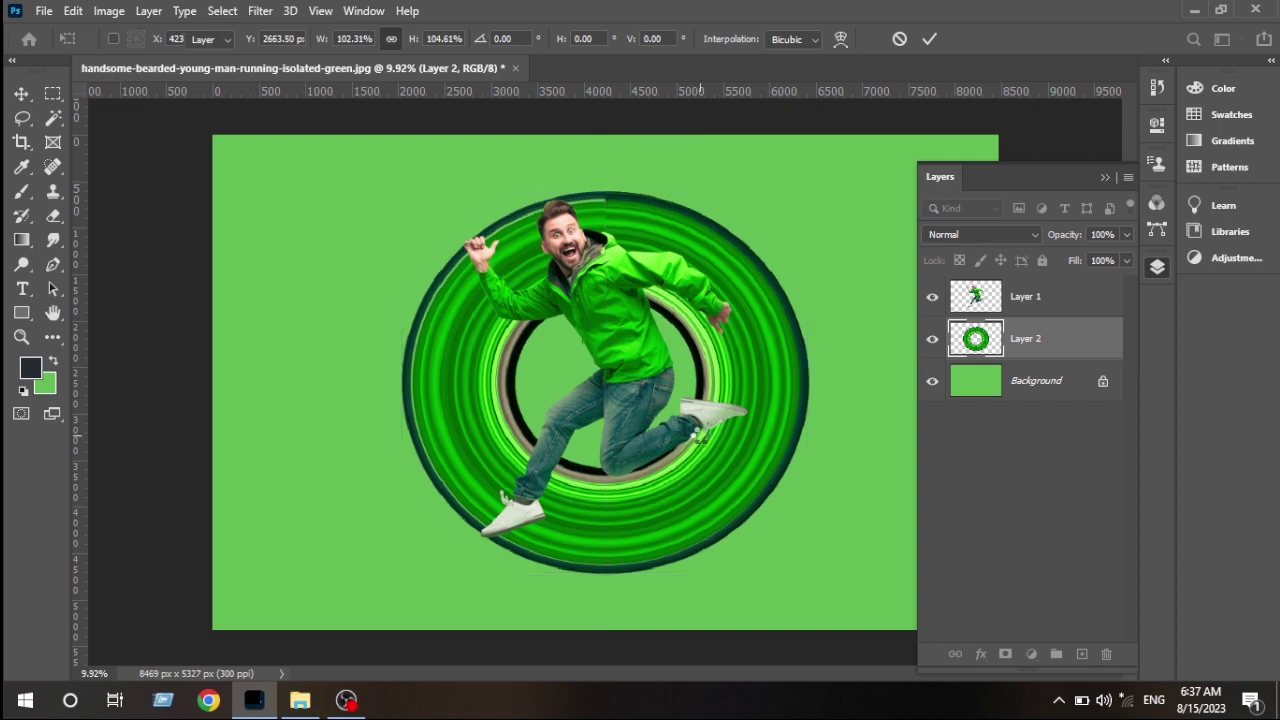
# Check the ring's lower edge, then reselect the man's Layer 1
pyautogui.scroll(3, 650, 445)
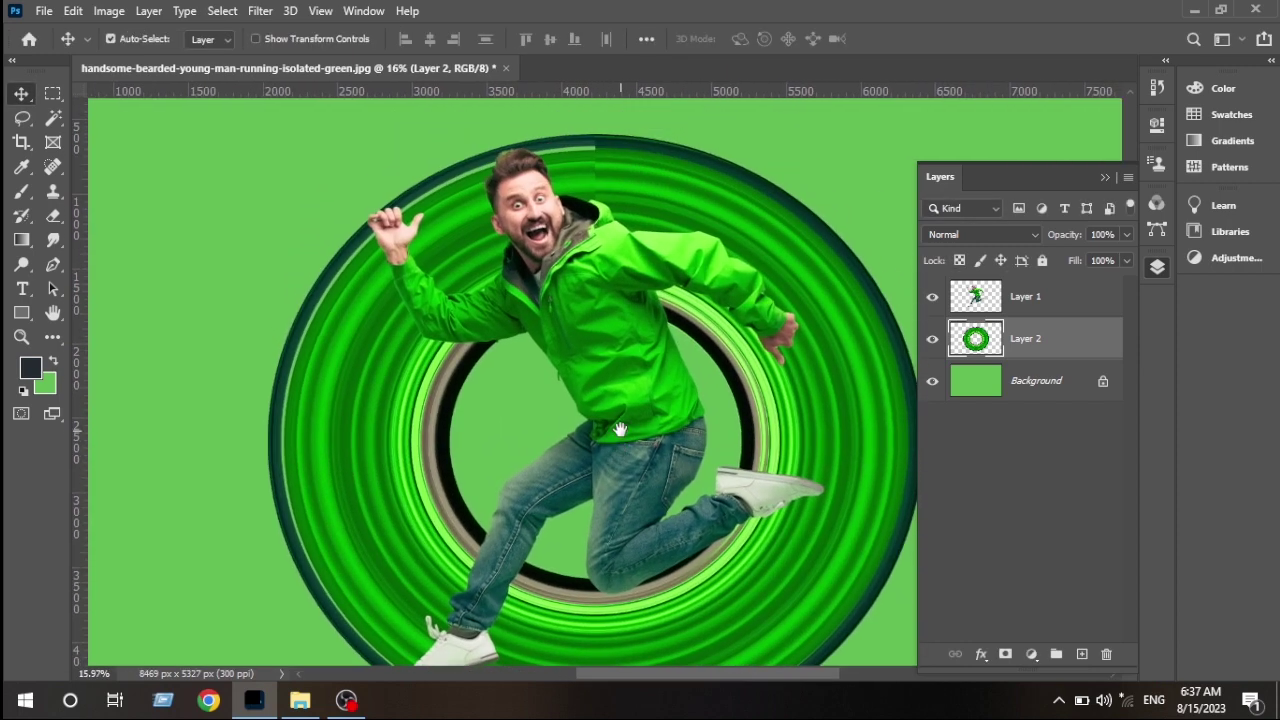
pyautogui.moveTo(632, 346); pyautogui.dragTo(628, 451)
pyautogui.scroll(-2, 640, 445)
pyautogui.scroll(-2, 660, 430)
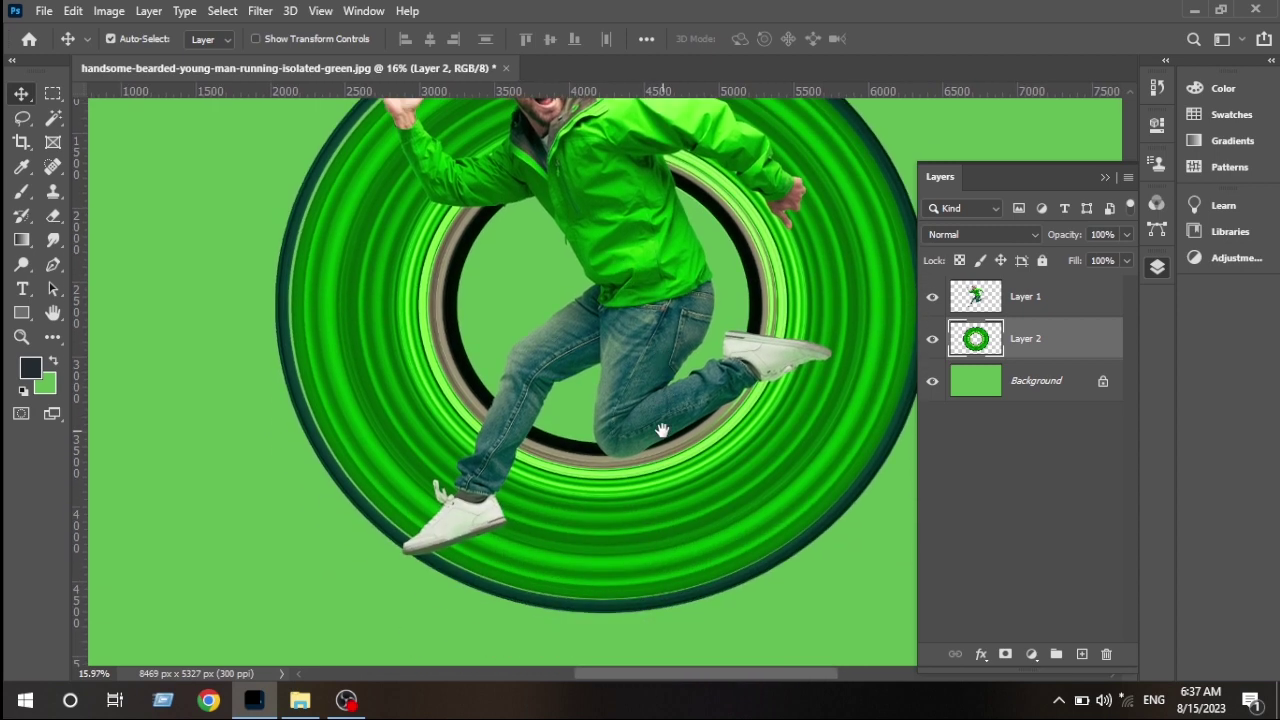
pyautogui.scroll(2, 665, 435)
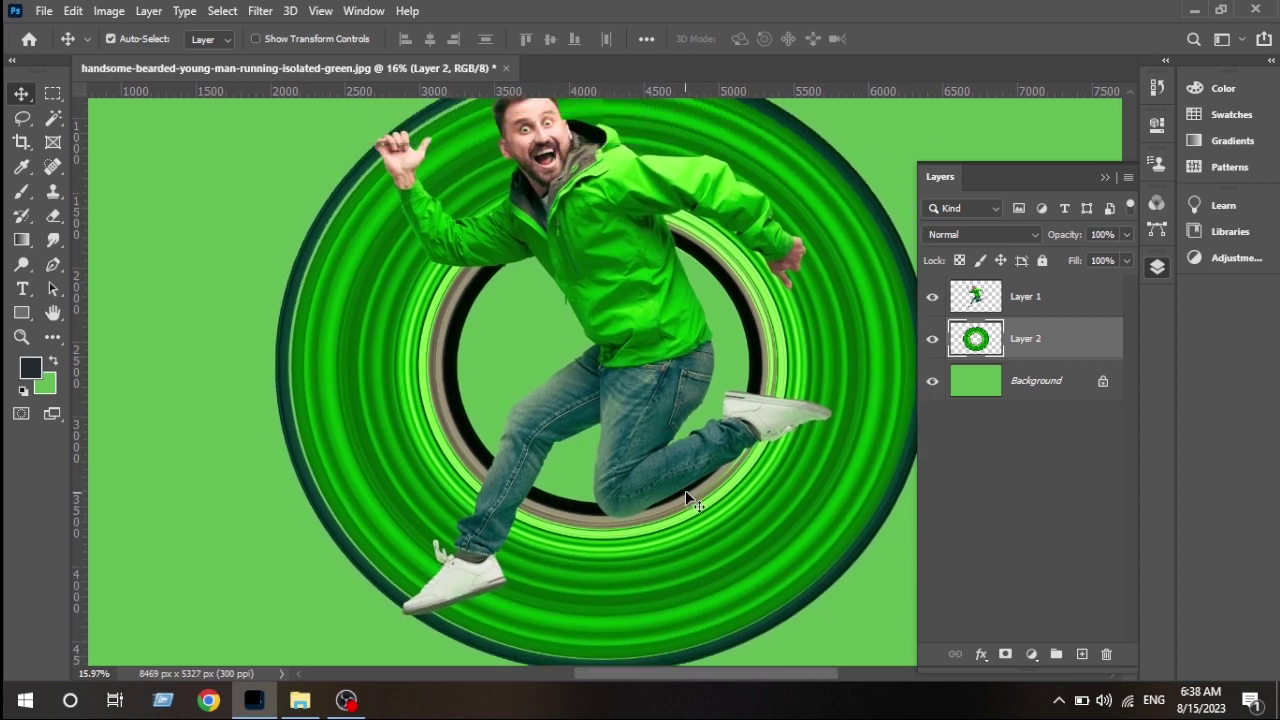
pyautogui.scroll(-2, 686, 493)
pyautogui.scroll(1, 655, 455)
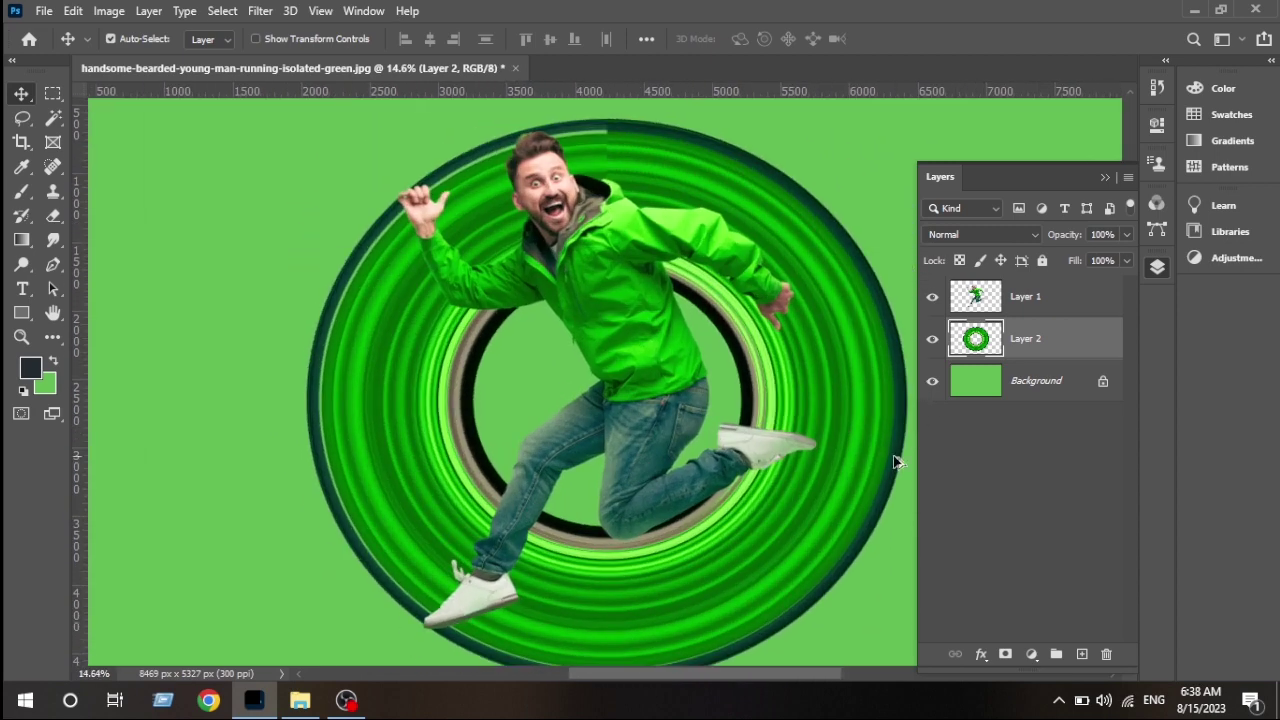
pyautogui.scroll(-1, 605, 469)
pyautogui.click(1074, 303)
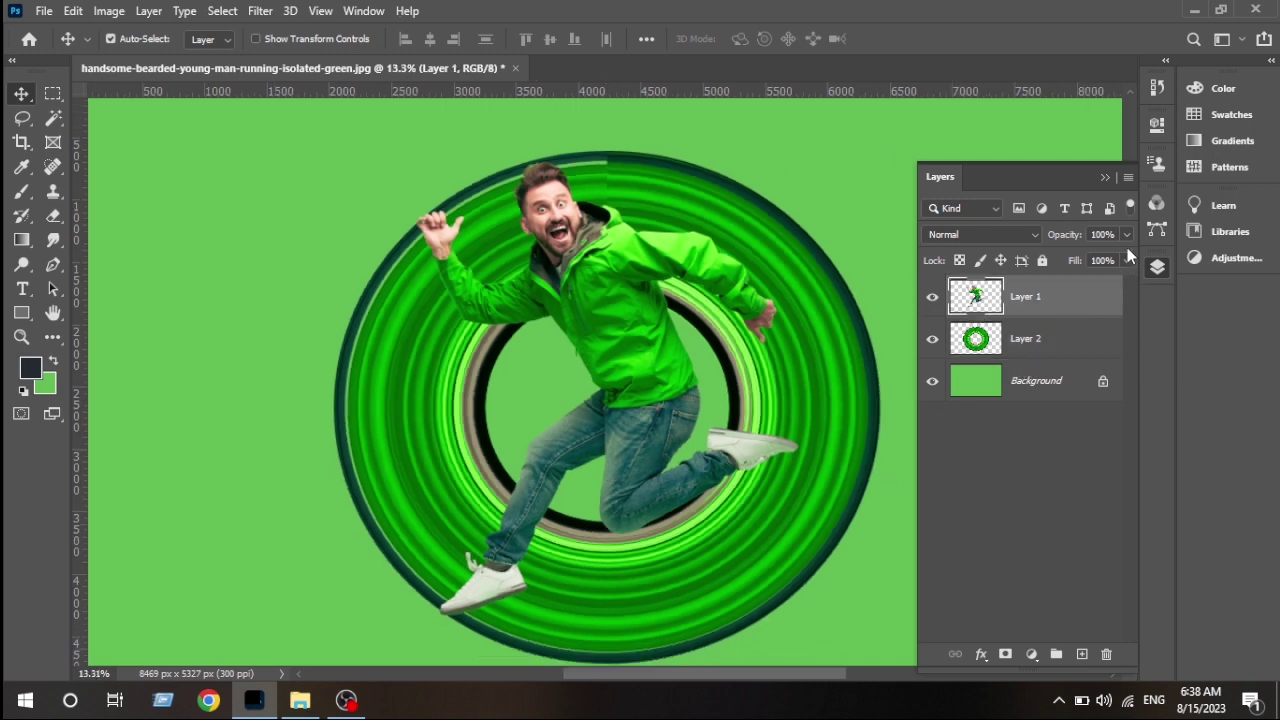
# Lower Layer 1's opacity to 47% and zoom in on the extended foot over the ring
pyautogui.moveTo(1081, 257); pyautogui.dragTo(1079, 257)
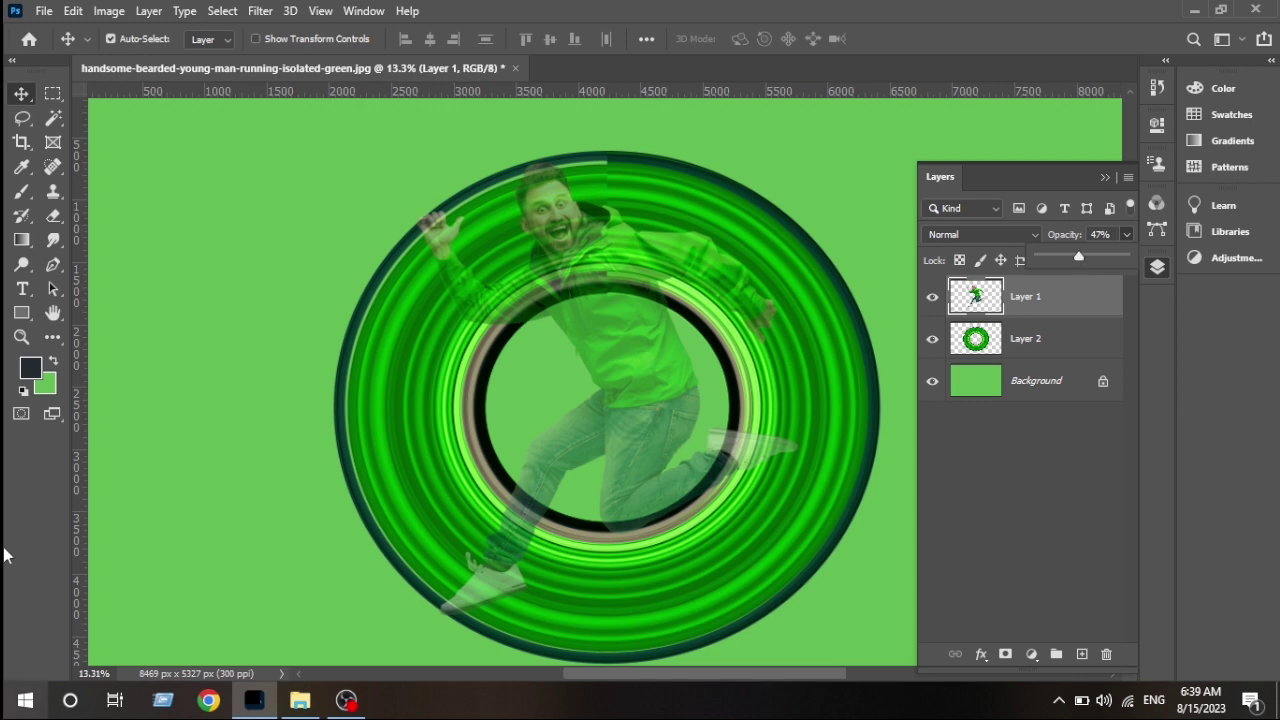
pyautogui.scroll(1, 845, 170)
pyautogui.scroll(7, 780, 588)
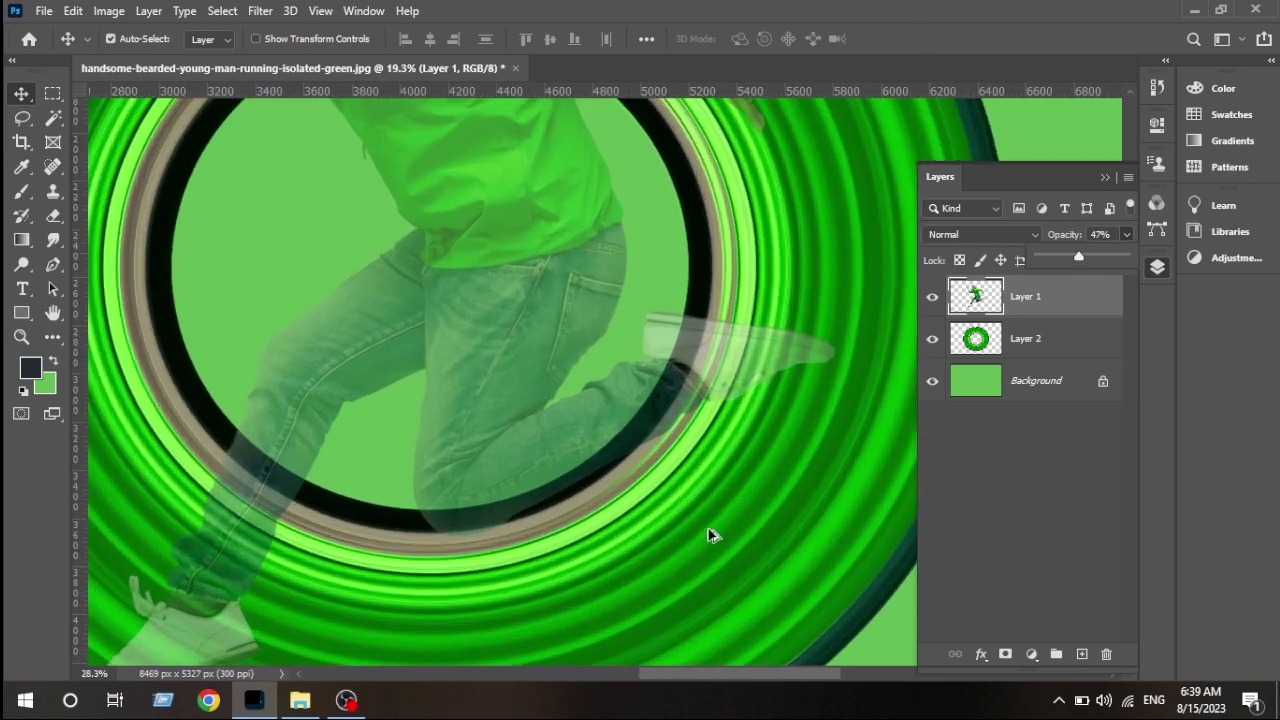
pyautogui.moveTo(663, 414); pyautogui.dragTo(884, 362)
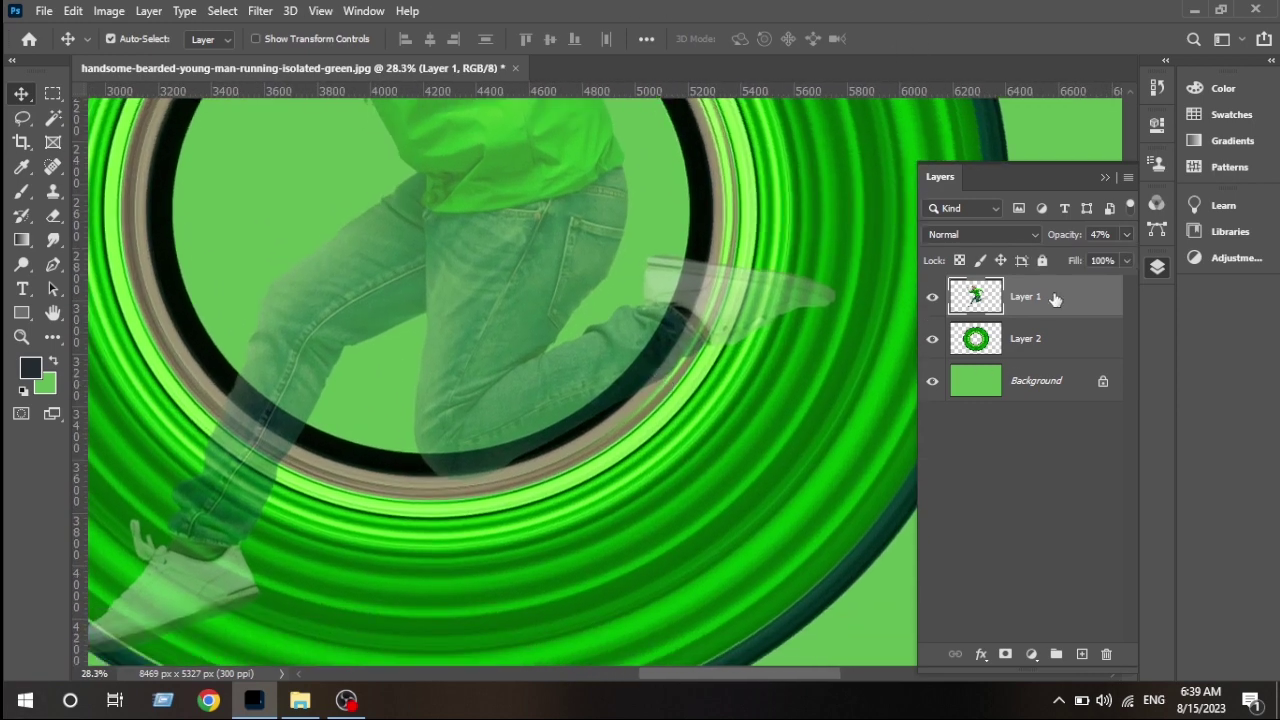
# Add a layer mask to Layer 1 and paint black over the foot where it crosses the ring
pyautogui.click(1005, 654)
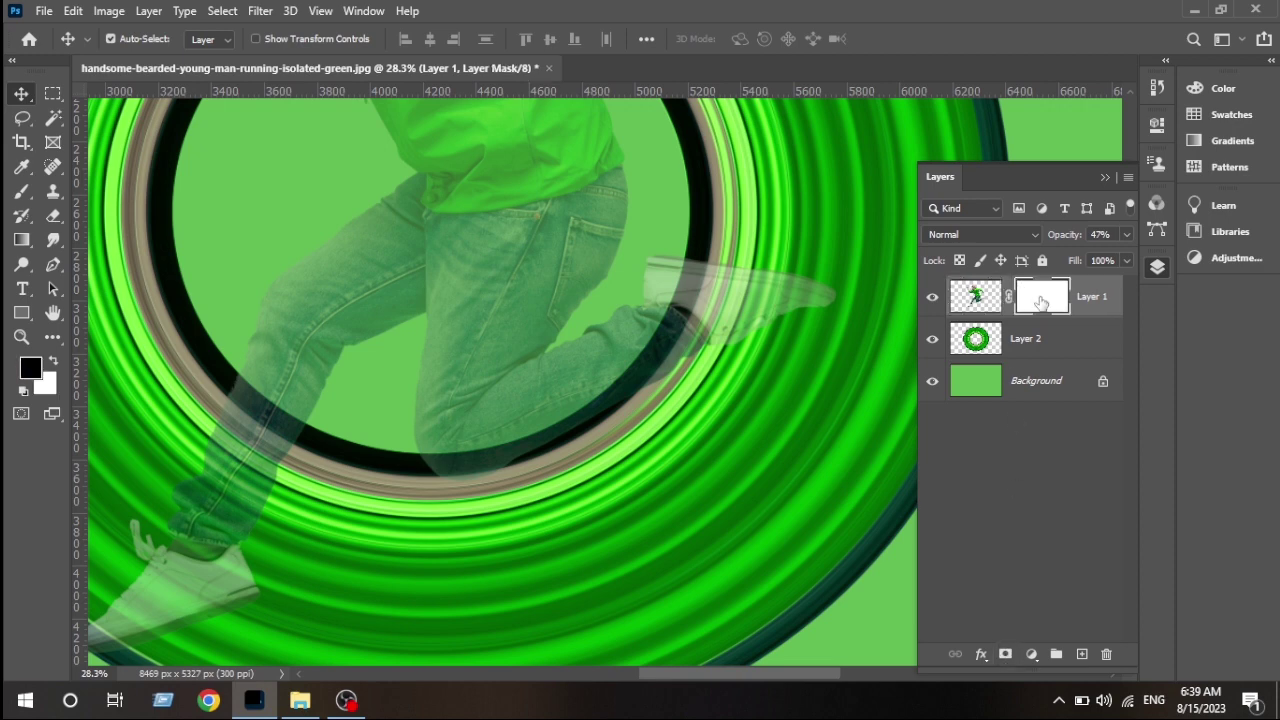
pyautogui.click(22, 192)
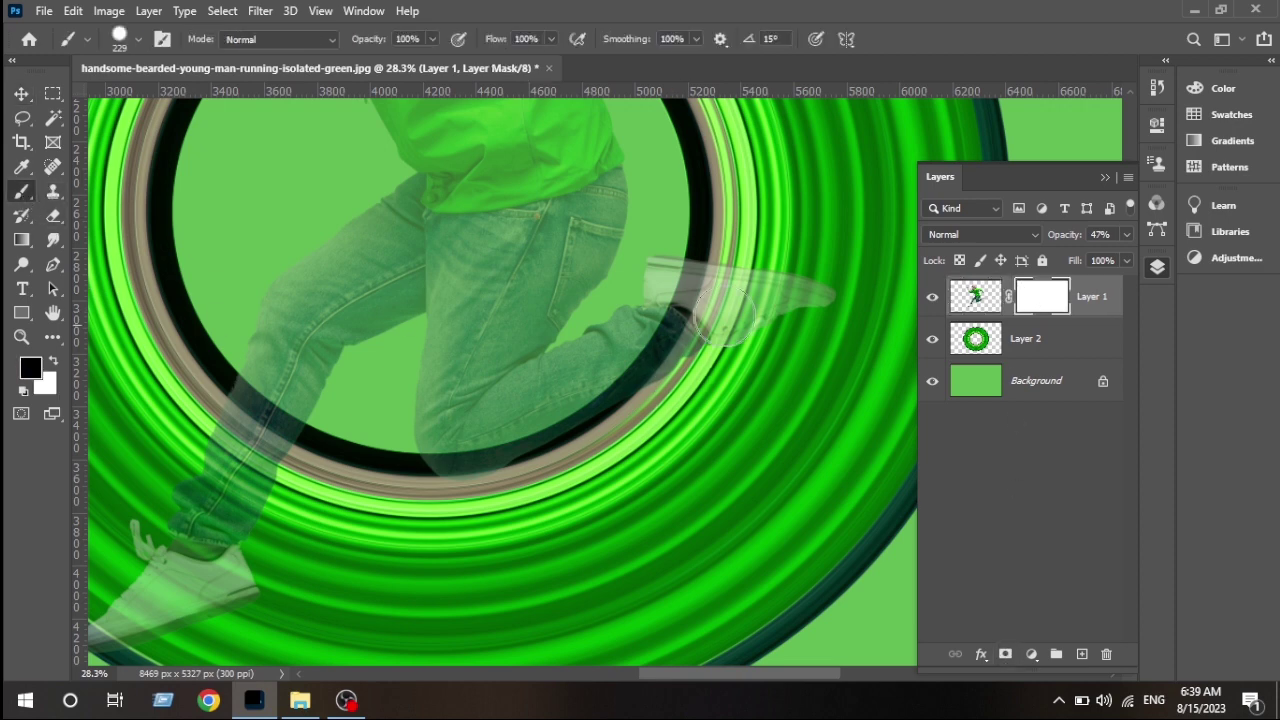
pyautogui.moveTo(747, 269); pyautogui.dragTo(717, 275)
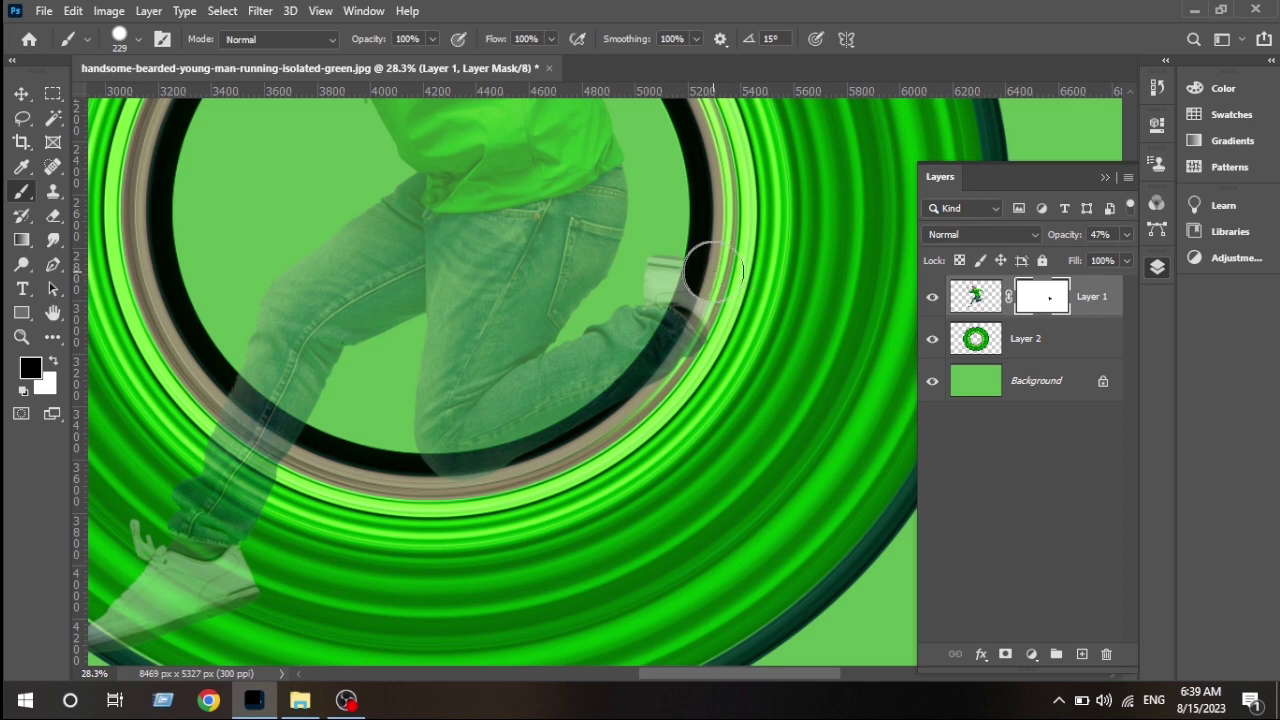
pyautogui.moveTo(712, 270)
pyautogui.mouseDown()
pyautogui.moveTo(697, 342)
pyautogui.moveTo(597, 430)
pyautogui.moveTo(494, 474)
pyautogui.moveTo(400, 480)
pyautogui.moveTo(439, 485)
pyautogui.moveTo(643, 425)
pyautogui.moveTo(679, 458)
pyautogui.mouseUp()
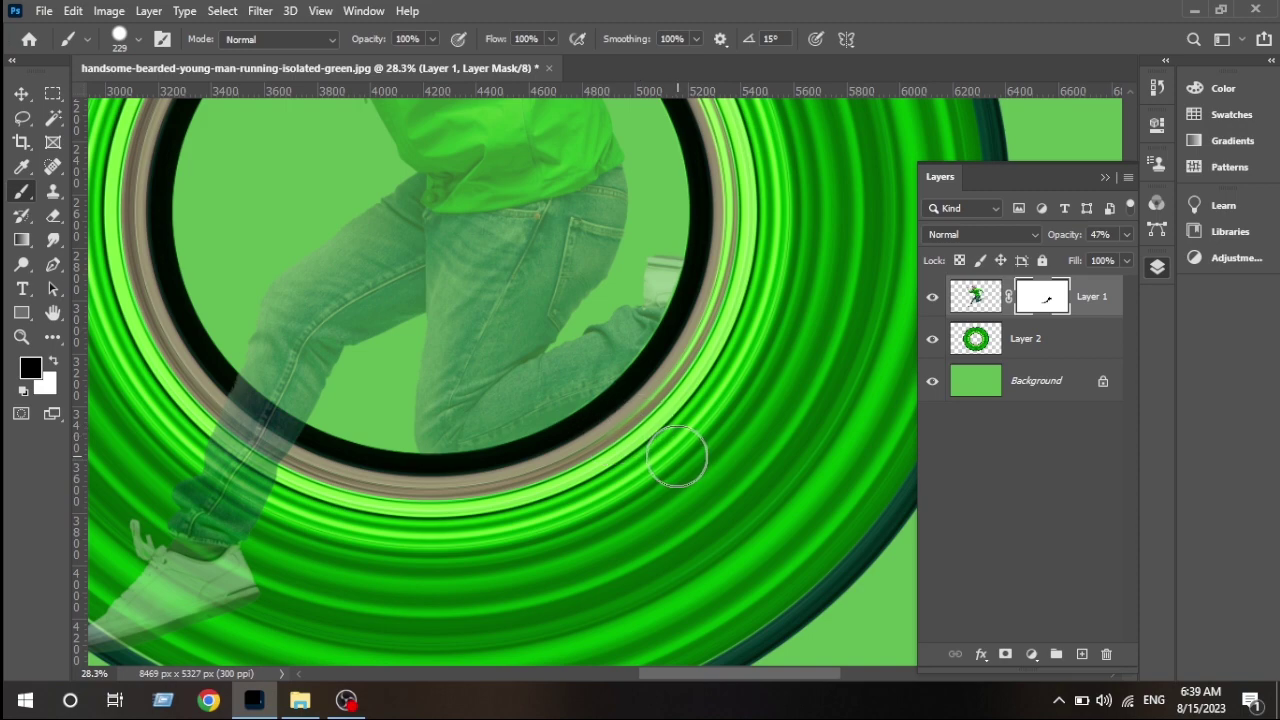
pyautogui.scroll(-2, 640, 430)
pyautogui.scroll(-1, 575, 395)
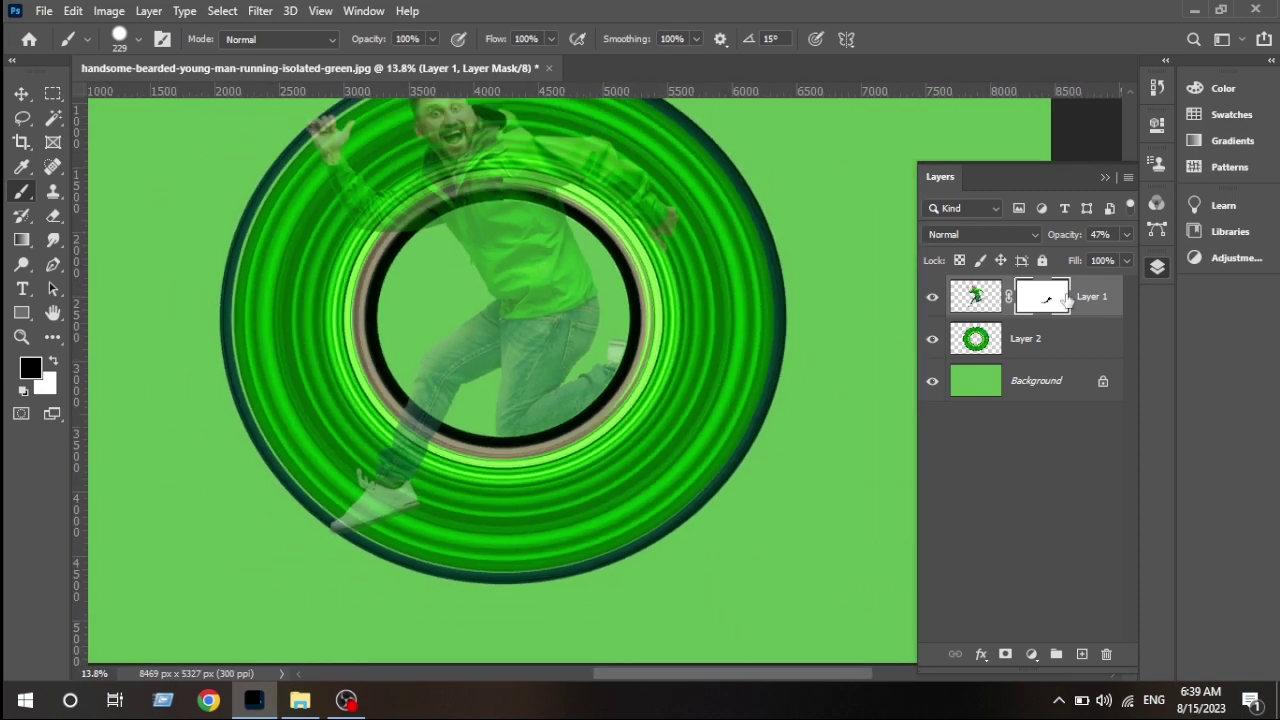
pyautogui.hotkey('ctrl', '2')
# Restore Layer 1 to 100% opacity and zoom out to view the whole image
pyautogui.moveTo(1079, 258); pyautogui.dragTo(1130, 258)
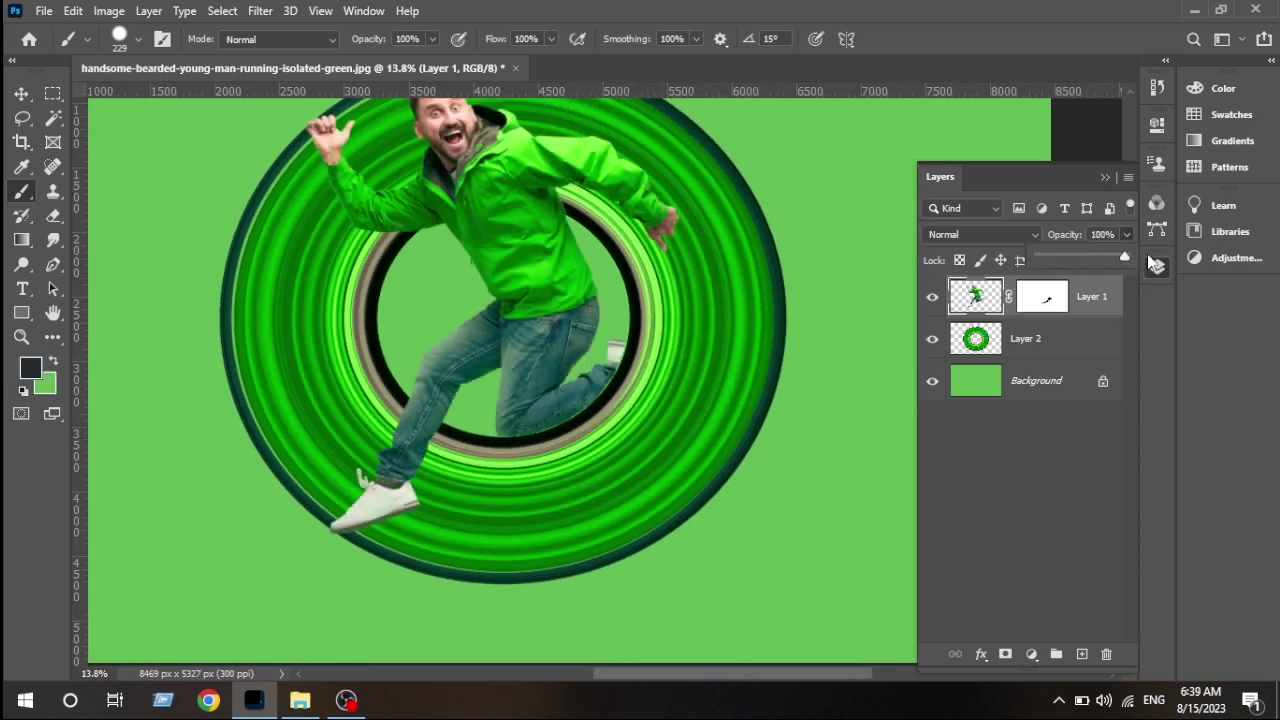
pyautogui.moveTo(669, 333); pyautogui.dragTo(679, 408)
pyautogui.scroll(-1, 685, 405)
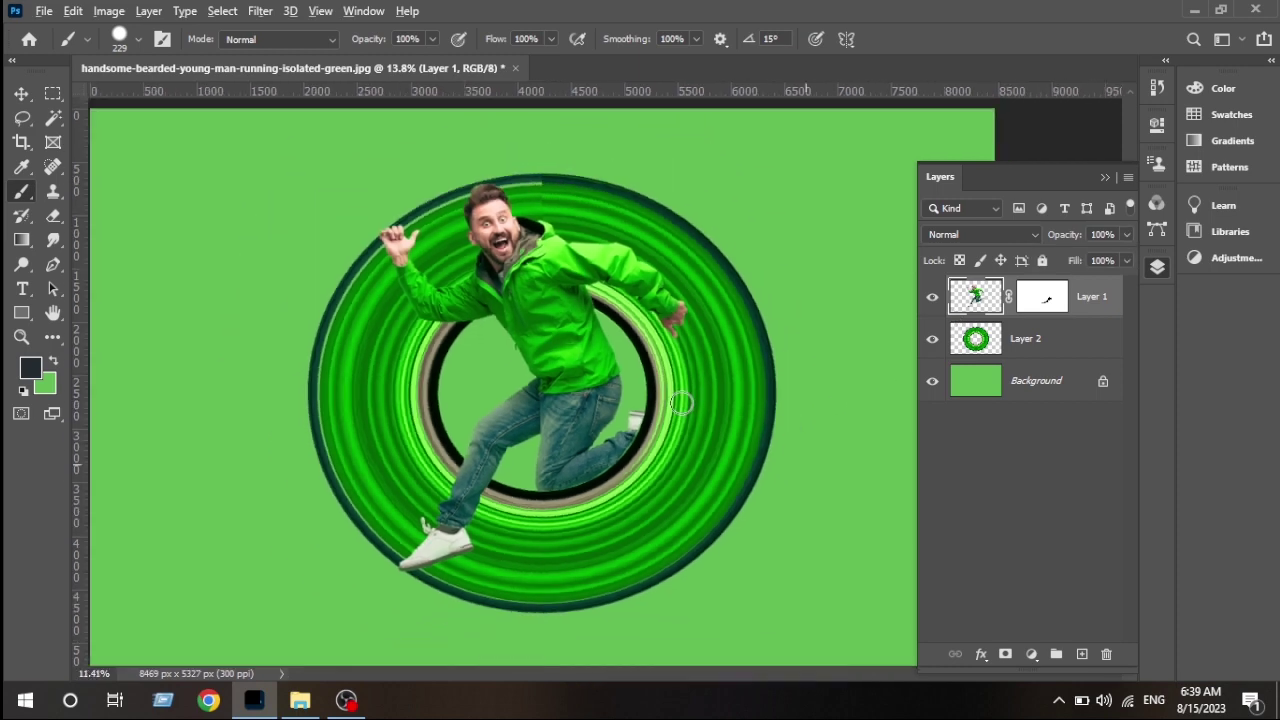
pyautogui.scroll(-1, 700, 400)
pyautogui.scroll(1, 711, 397)
pyautogui.scroll(-1, 730, 400)
pyautogui.scroll(-1, 735, 400)
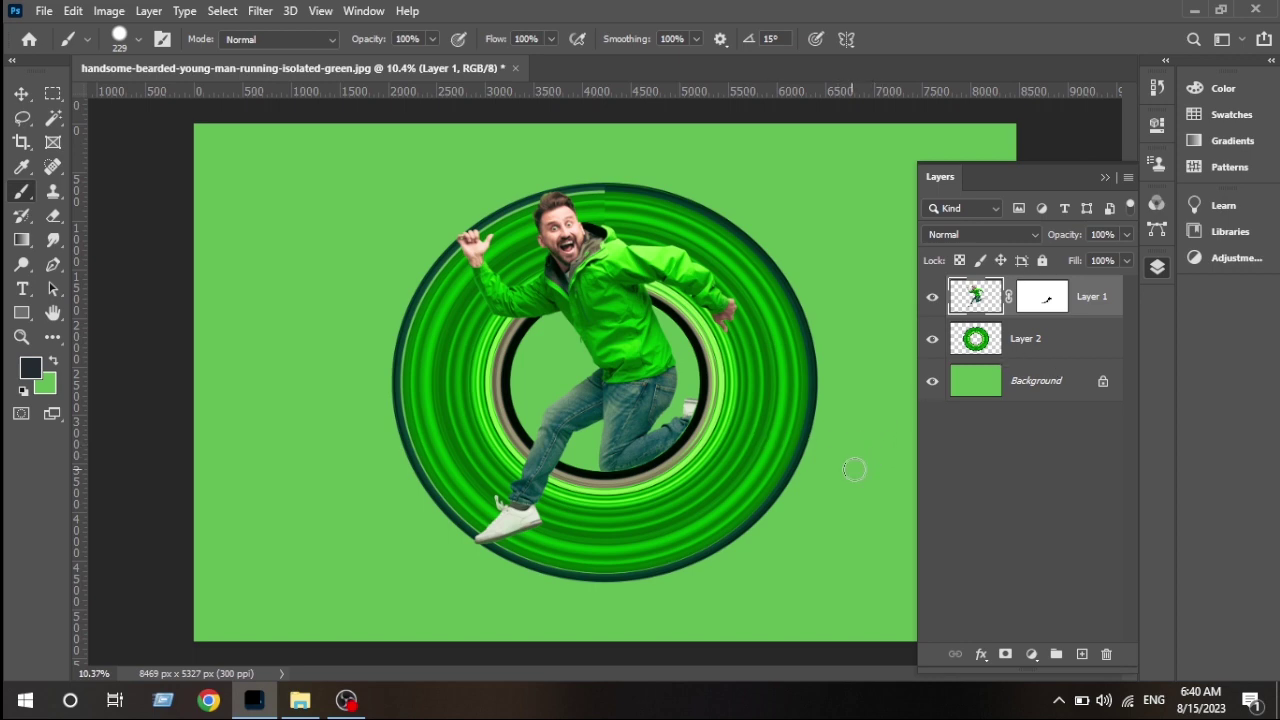
# Collapse the Layers panel to leave the finished composite in view
pyautogui.scroll(-1, 854, 469)
pyautogui.scroll(-1, 862, 458)
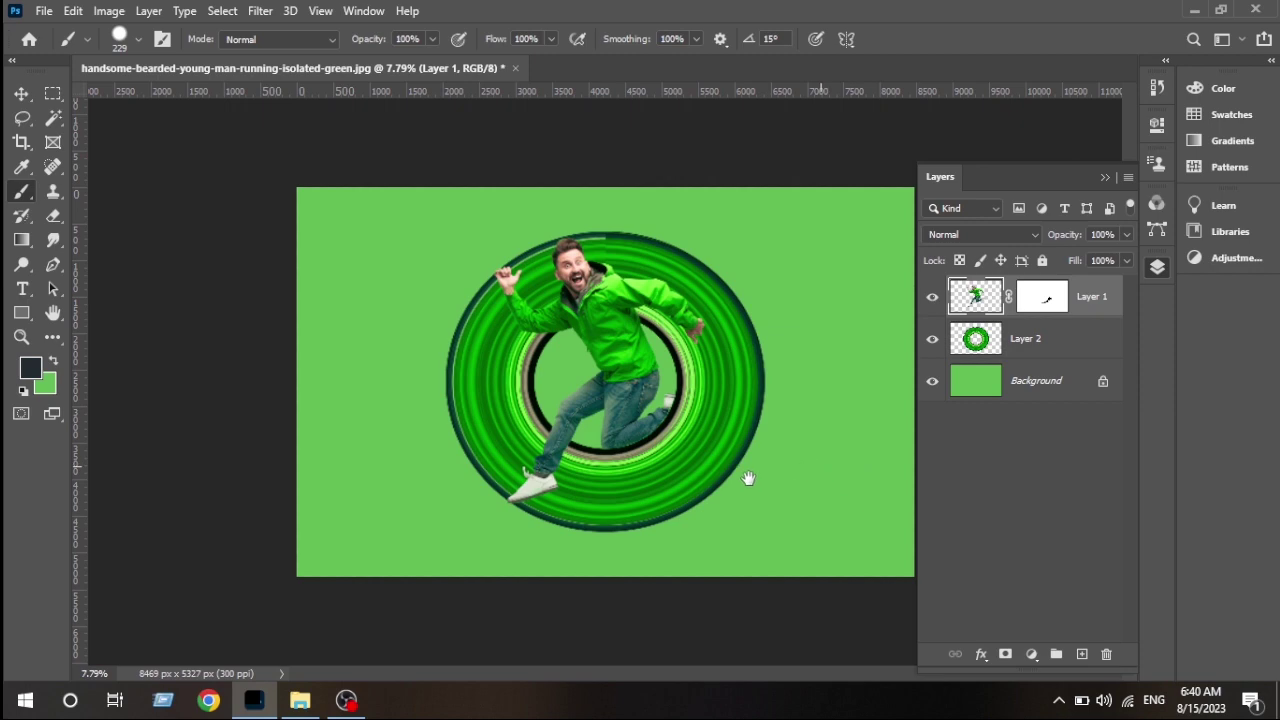
pyautogui.click(1104, 178)
pyautogui.scroll(2, 875, 354)
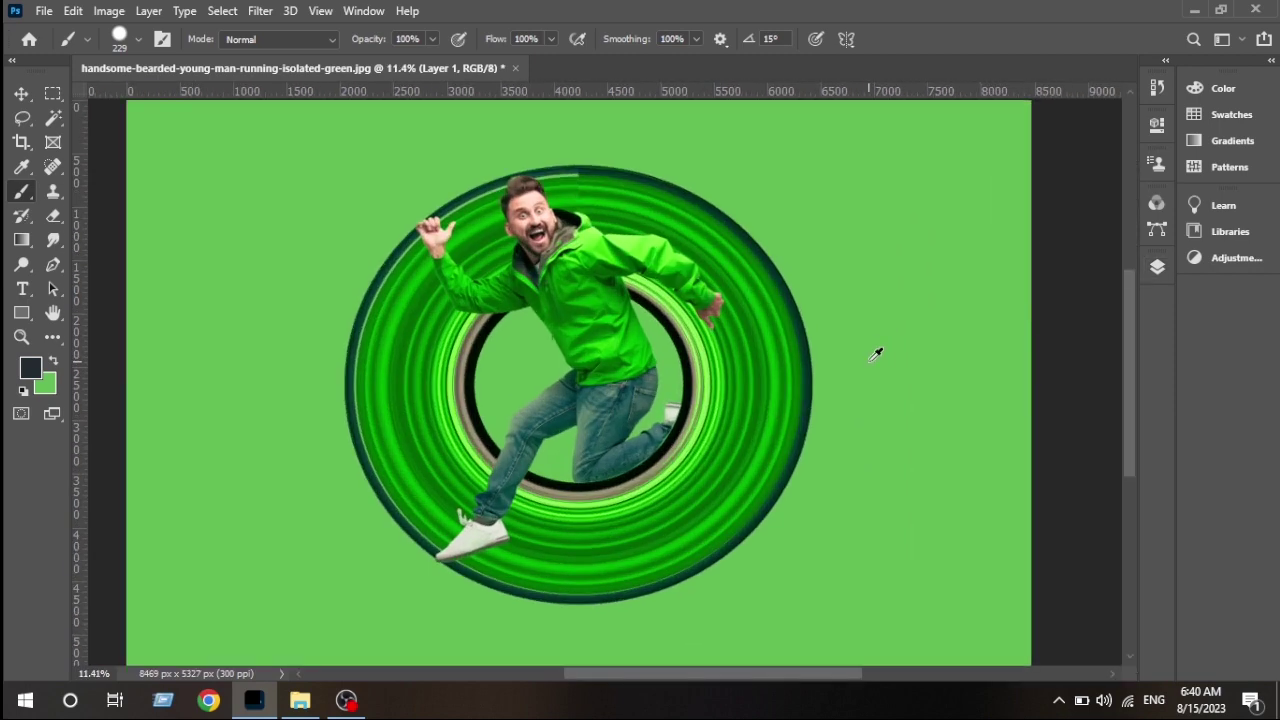